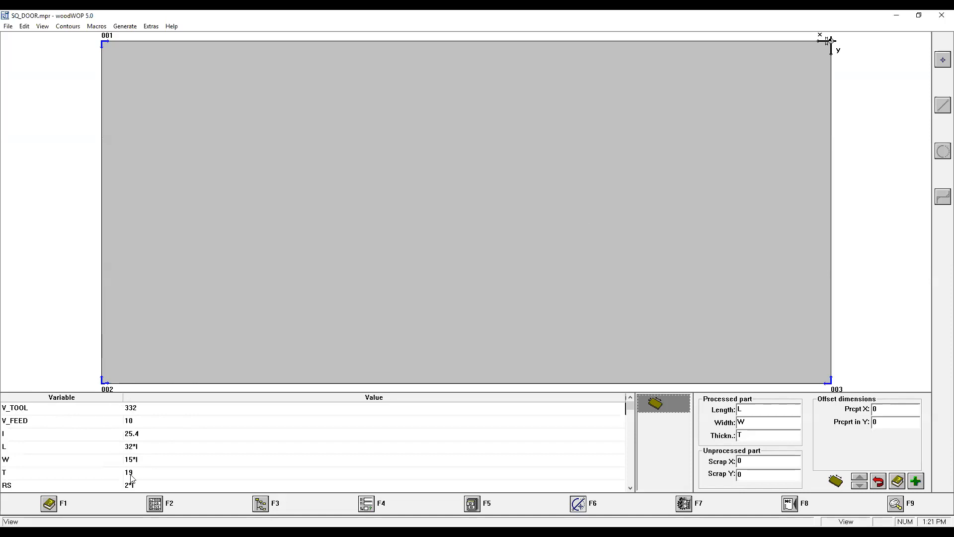
Create a contour starting point at X L/2-100, Y W-RS and Z T.
click(630, 489)
click(630, 489)
click(630, 489)
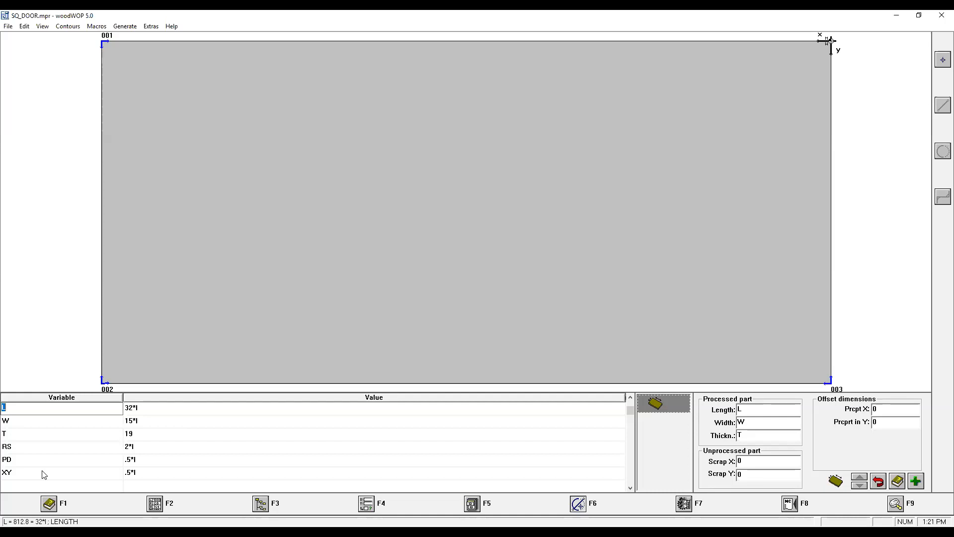
click(578, 503)
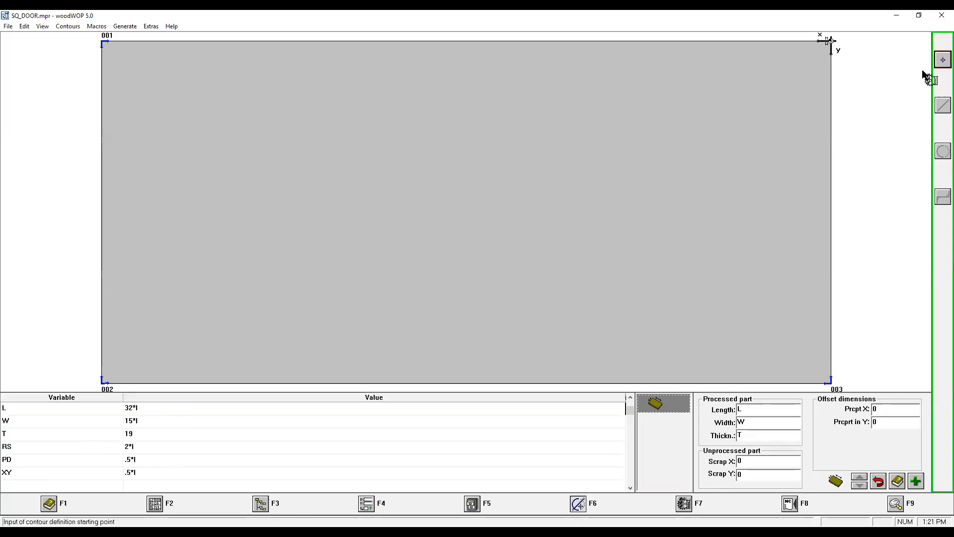
click(942, 60)
click(941, 60)
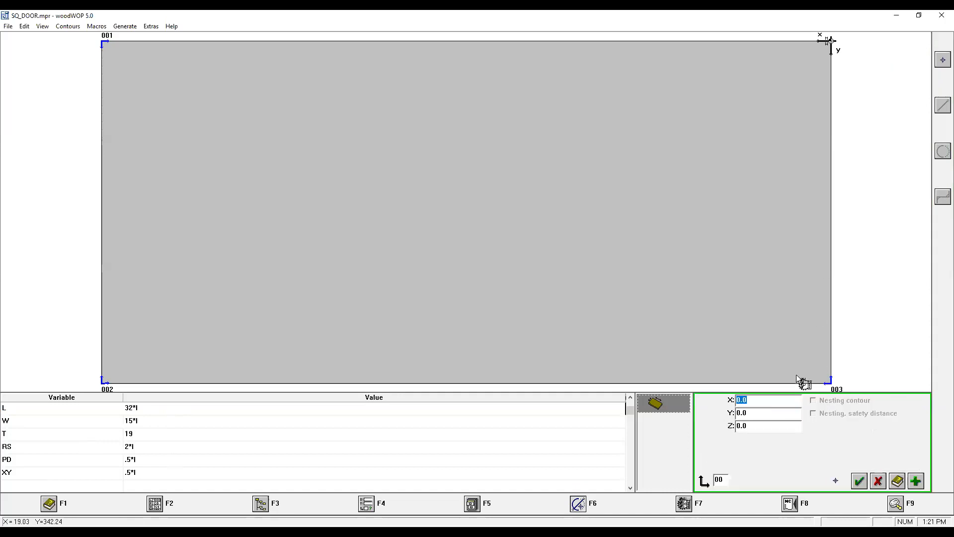
key(Caps_Lock)
text(L/2-1)
click(748, 414)
text(W-RS)
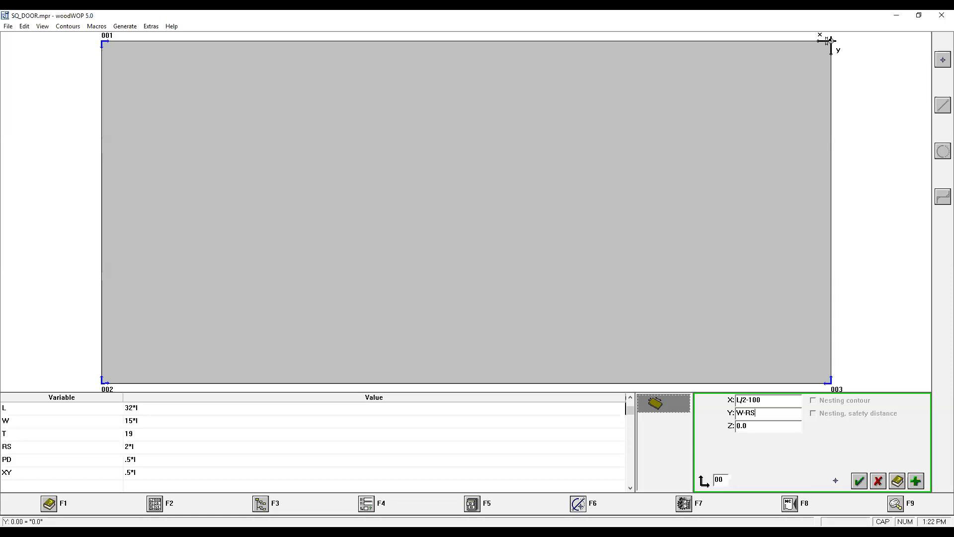
click(760, 426)
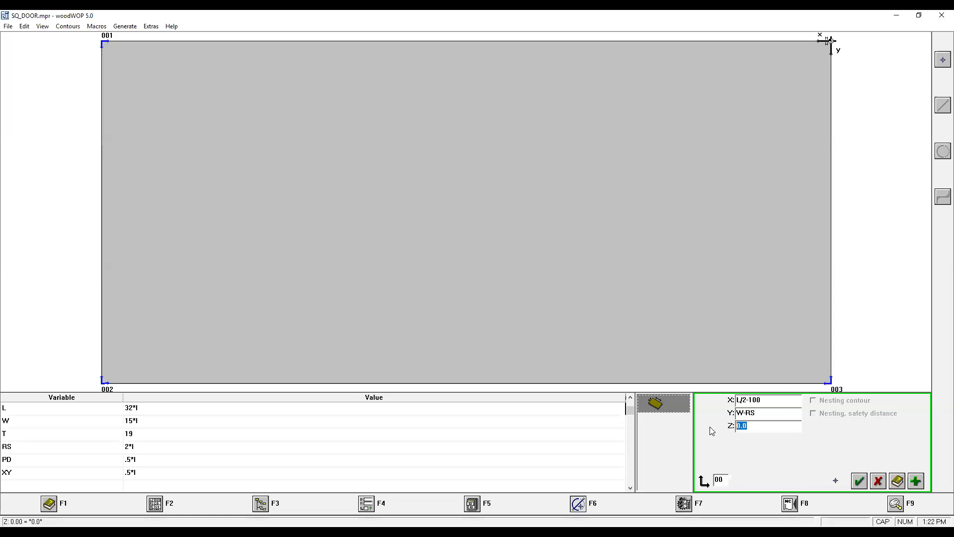
text(T)
click(855, 483)
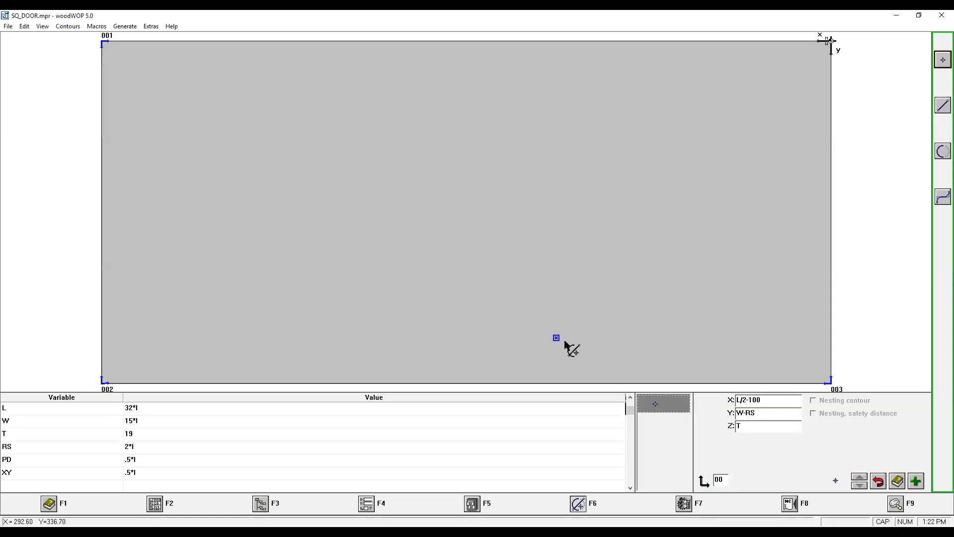
Switch to the front XZ view to check the starting point's height on the part.
click(897, 506)
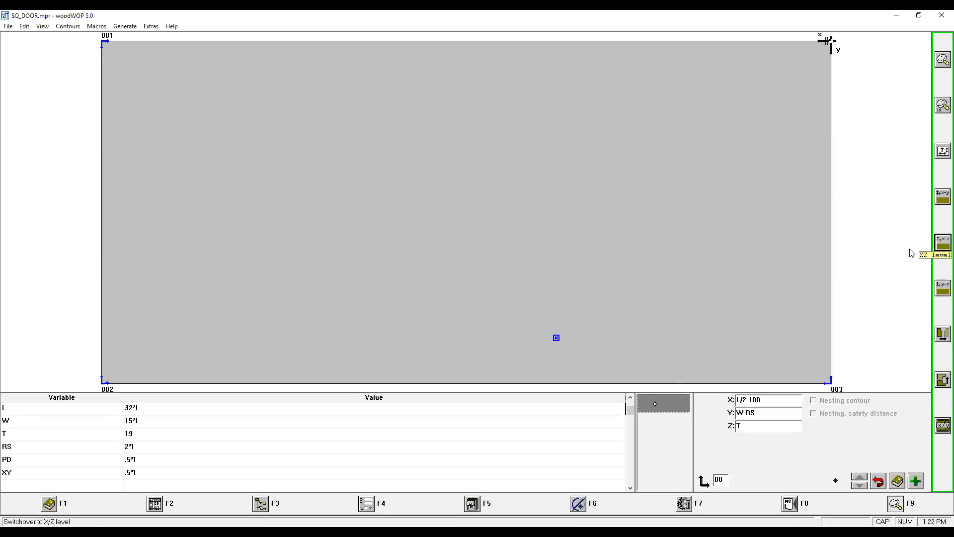
click(941, 244)
click(910, 249)
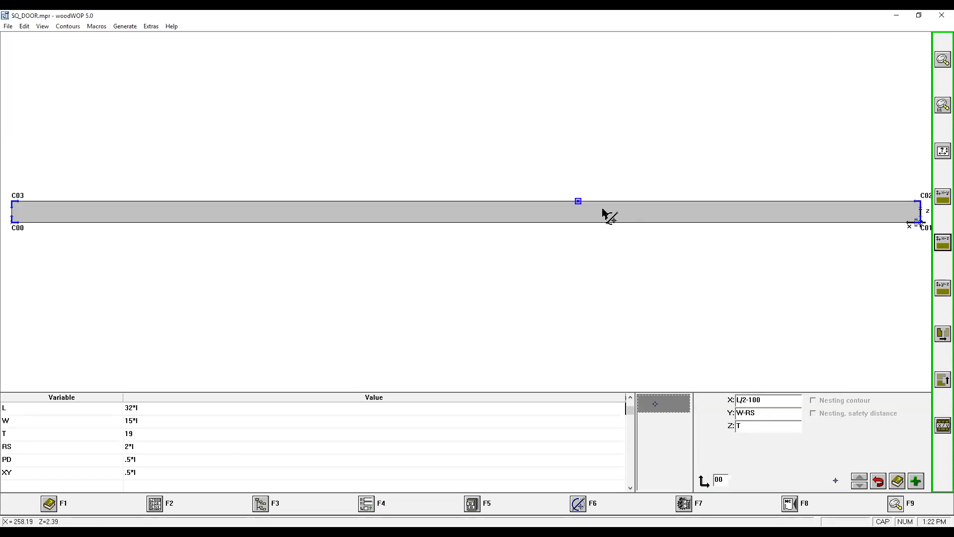
click(578, 200)
click(578, 504)
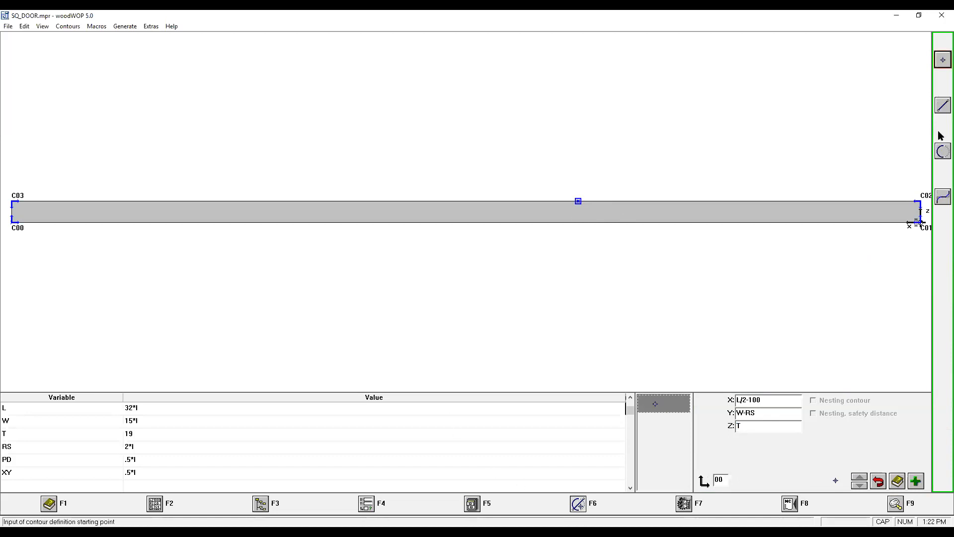
click(941, 106)
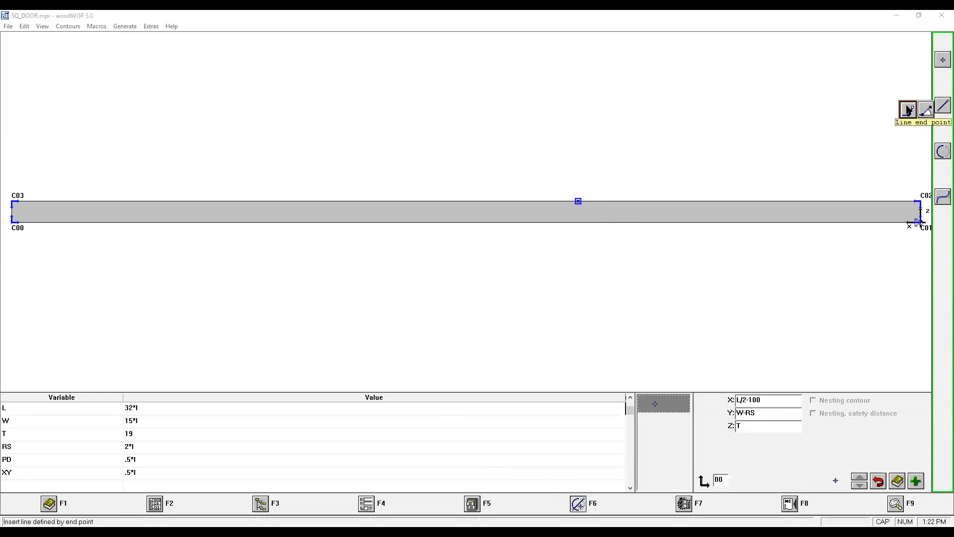
click(908, 109)
text(@75)
key(Tab)
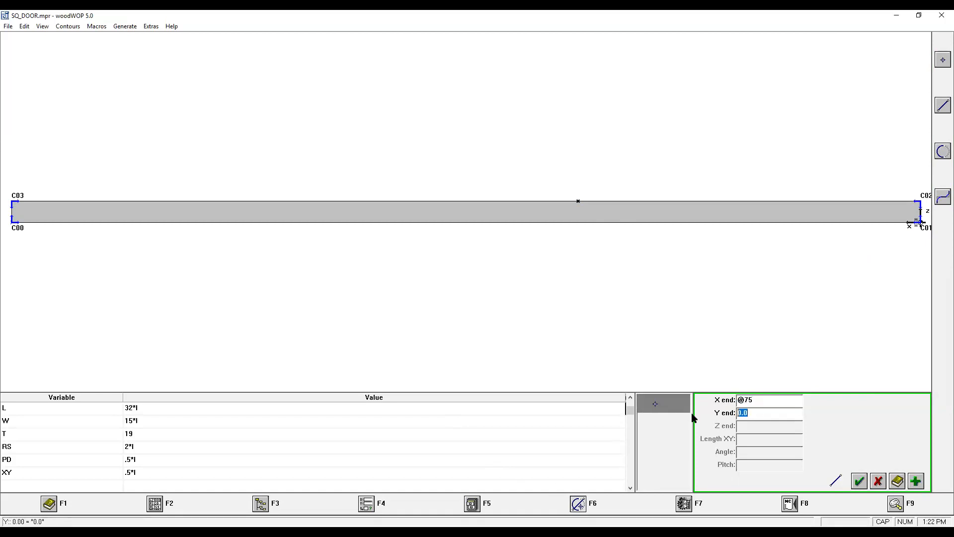
text(@0)
click(917, 480)
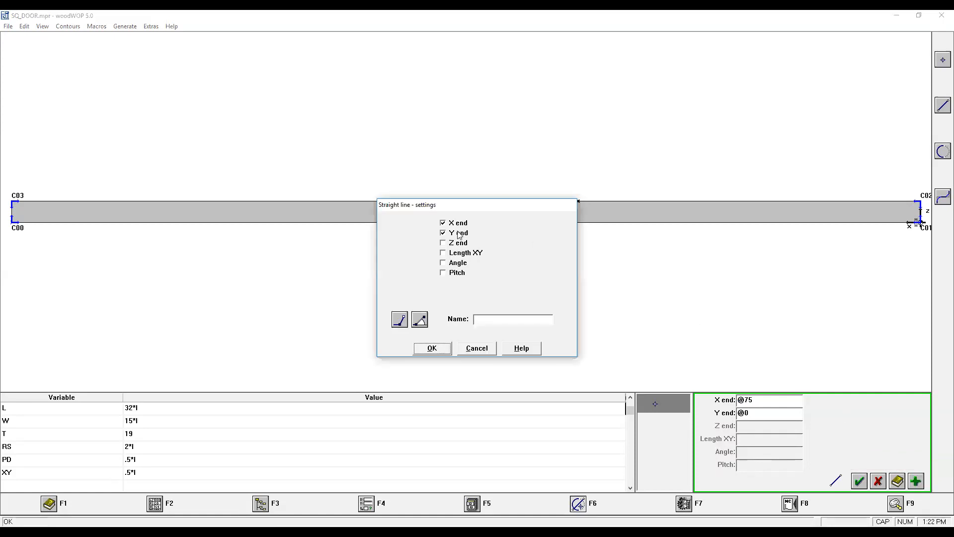
click(458, 245)
click(432, 348)
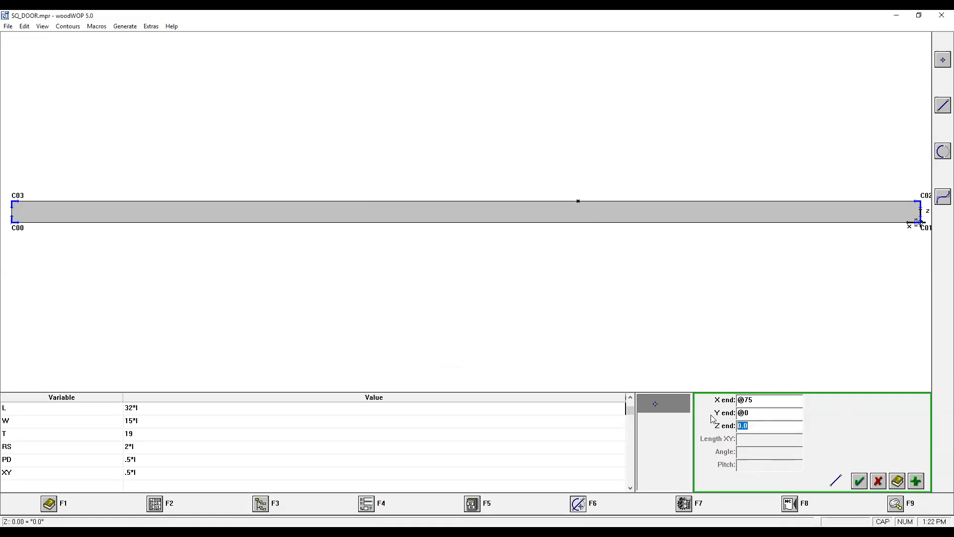
text(@-PD)
click(859, 481)
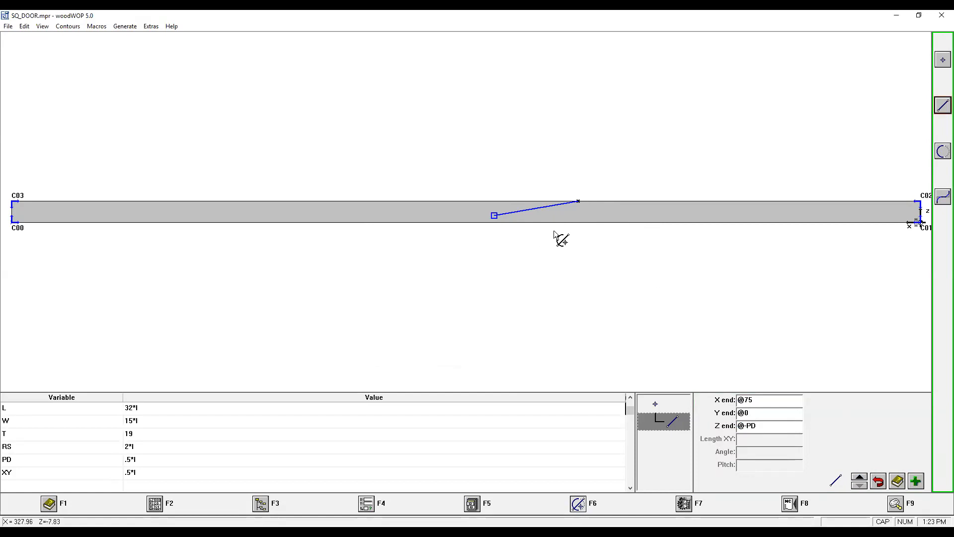
Return to the top XY view and add a straight line to X end L-RS and Y end @0.
click(894, 503)
click(942, 244)
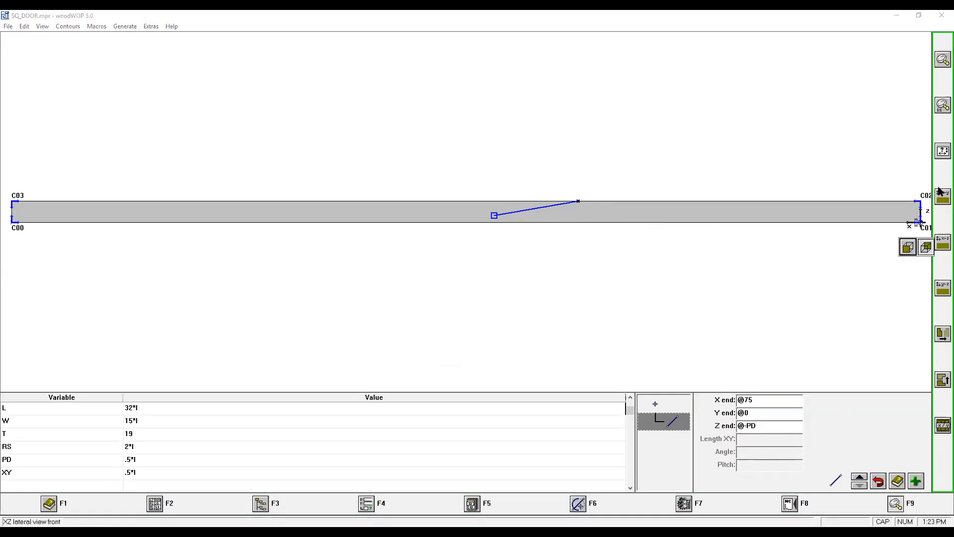
click(909, 247)
click(943, 196)
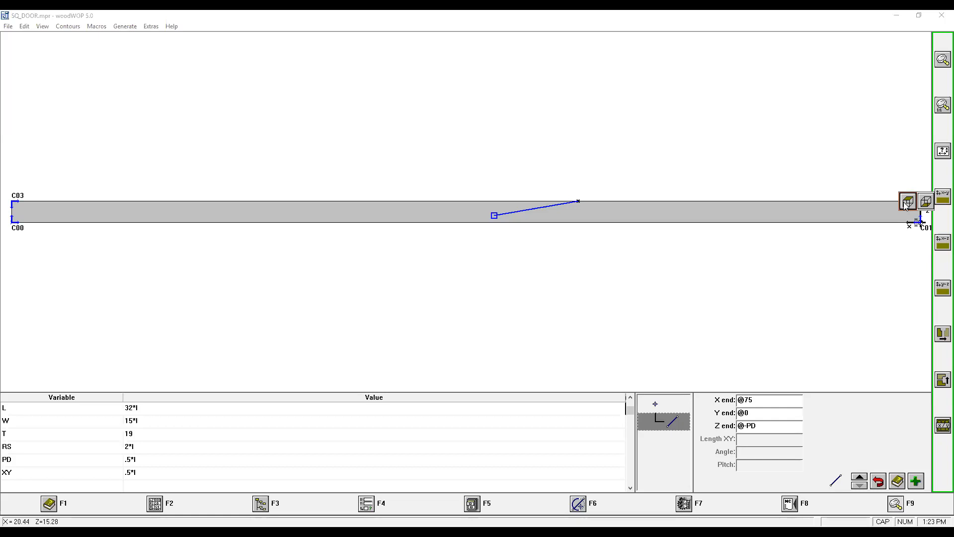
click(909, 199)
click(579, 503)
click(942, 106)
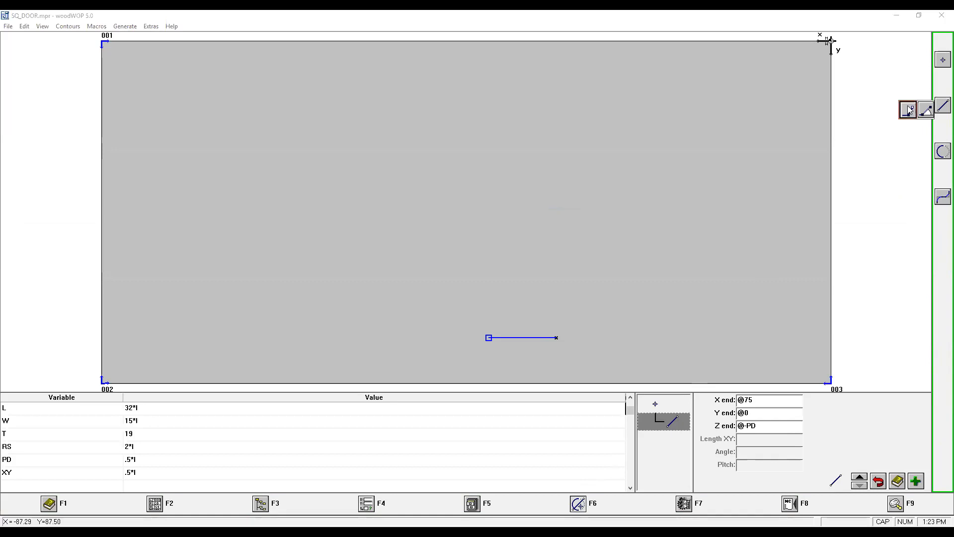
click(910, 111)
text(L-RS)
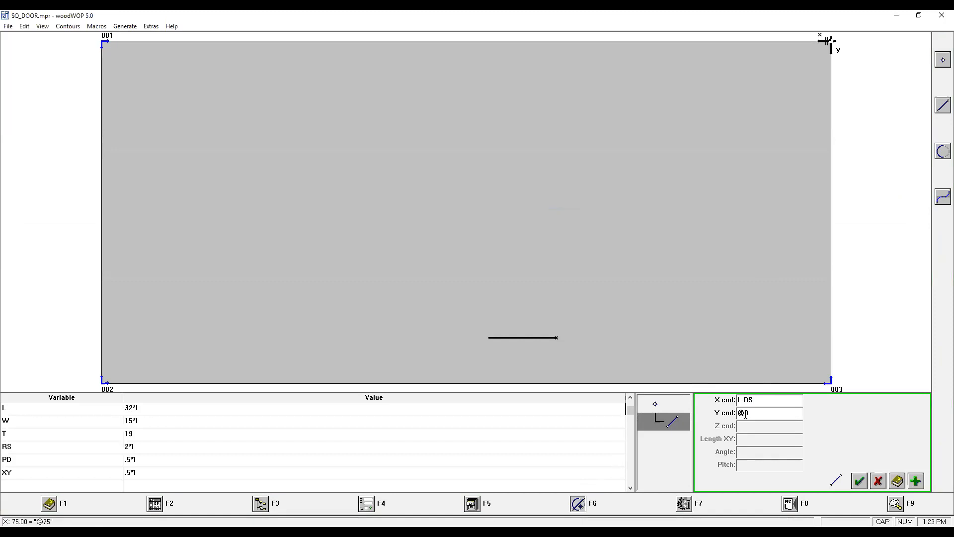
click(860, 482)
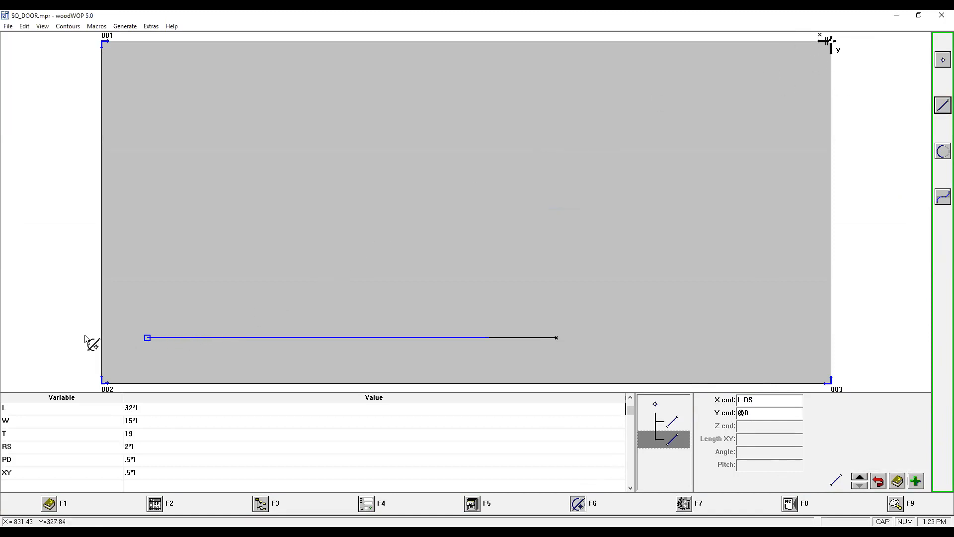
click(940, 107)
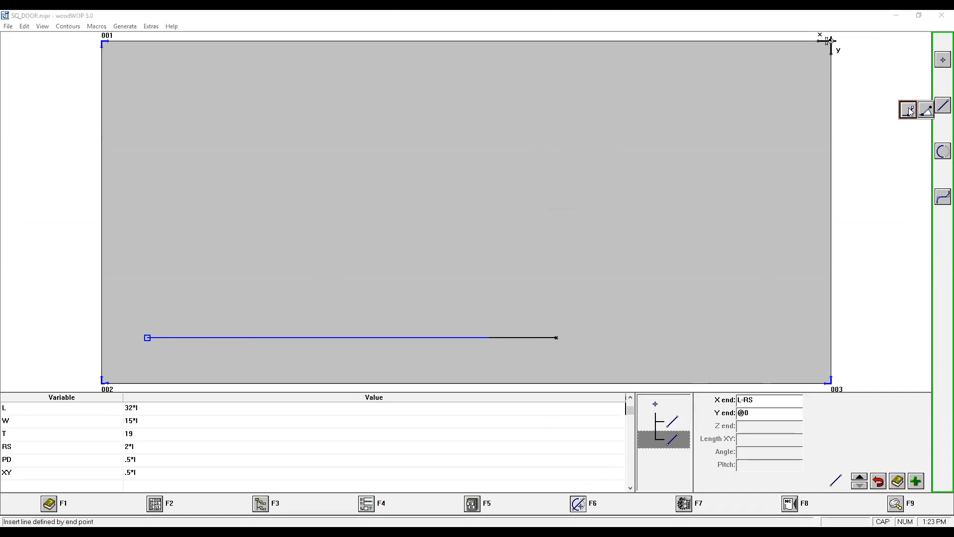
click(909, 111)
click(915, 481)
click(443, 243)
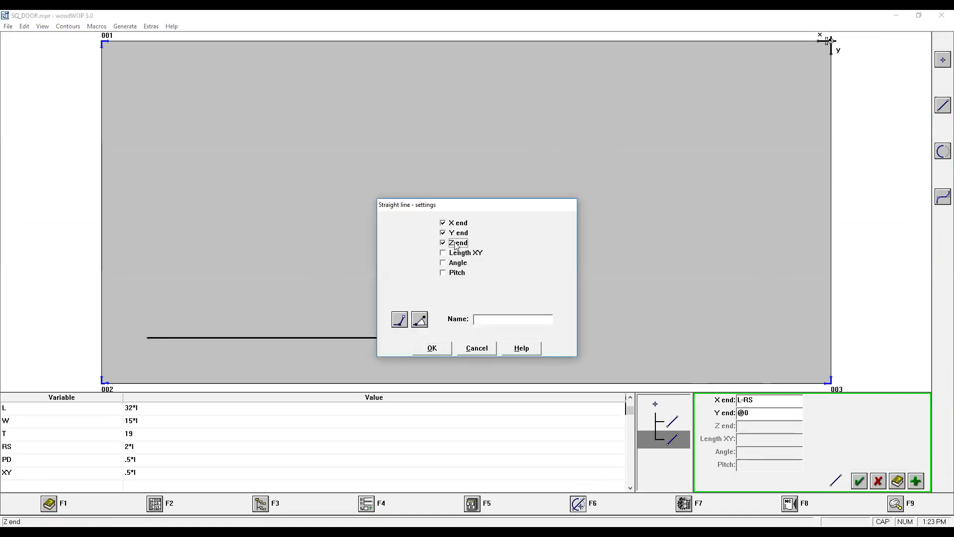
click(434, 349)
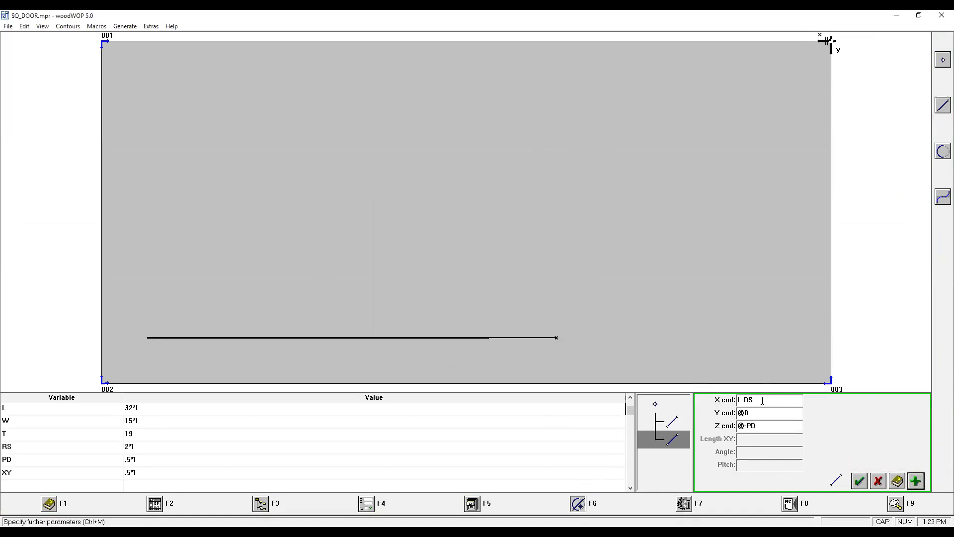
text(@)
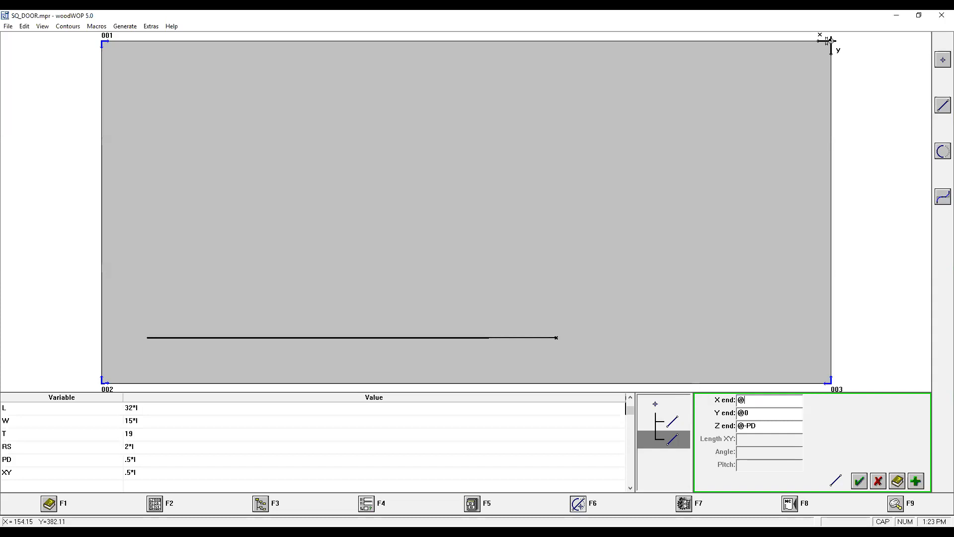
text(XY)
key(Tab)
text(@)
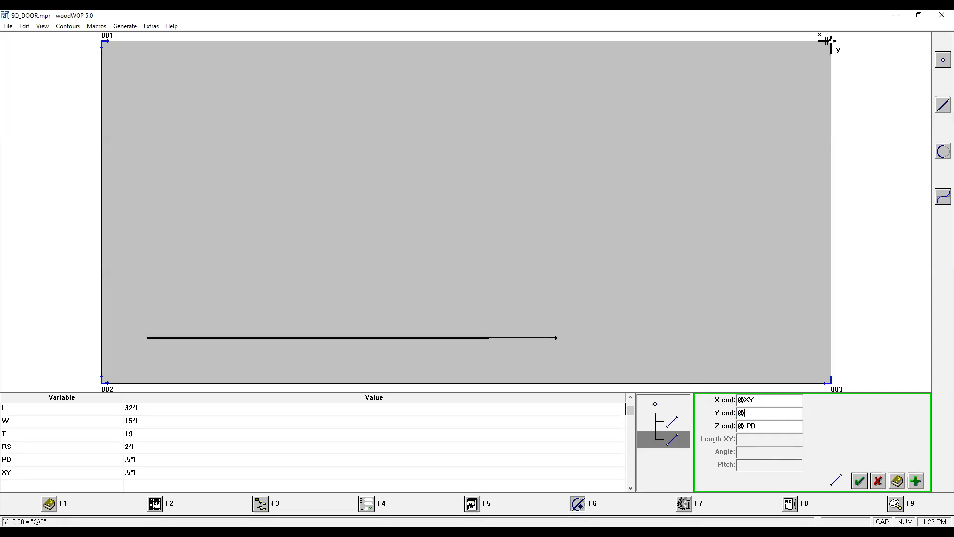
text(XY)
key(Tab)
text(T)
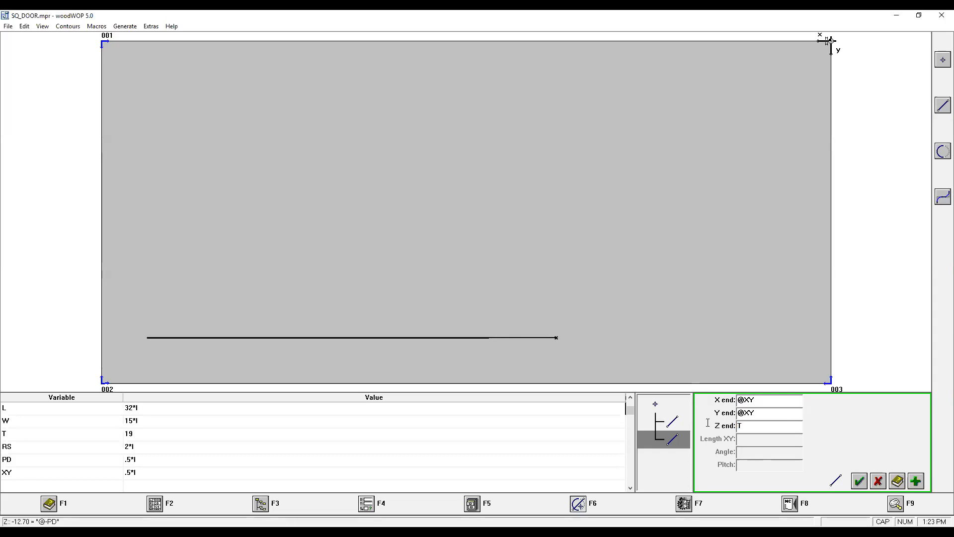
click(860, 482)
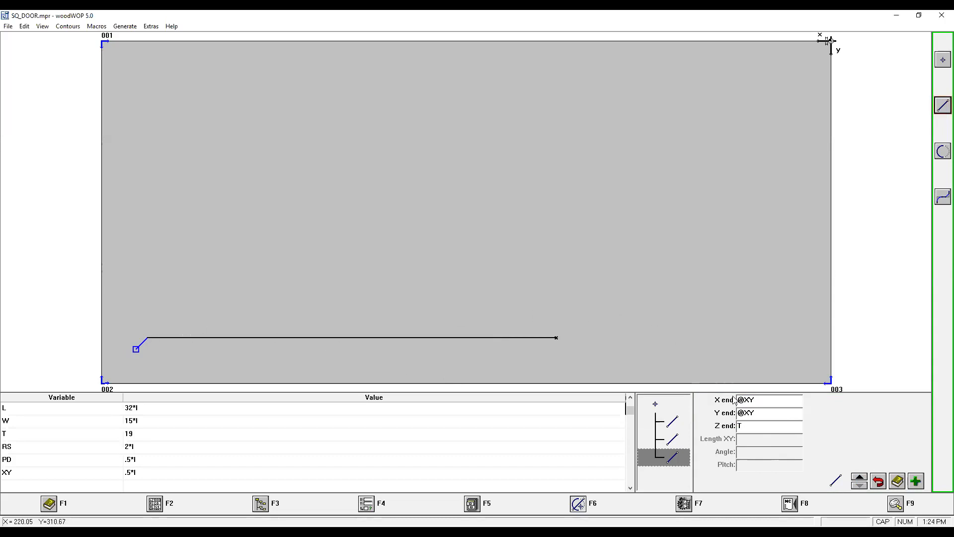
Switch to the front XZ view to examine the contour's depth profile.
click(892, 504)
click(939, 239)
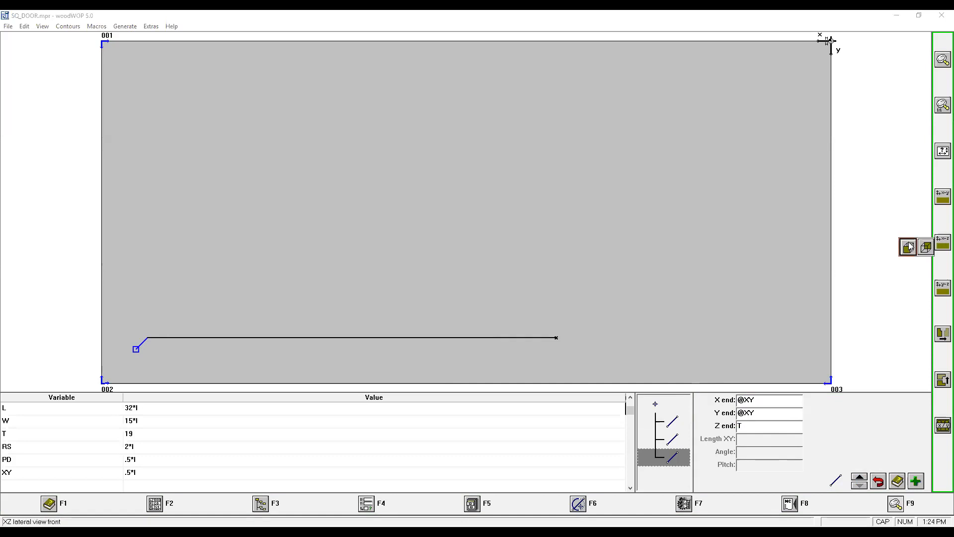
click(908, 247)
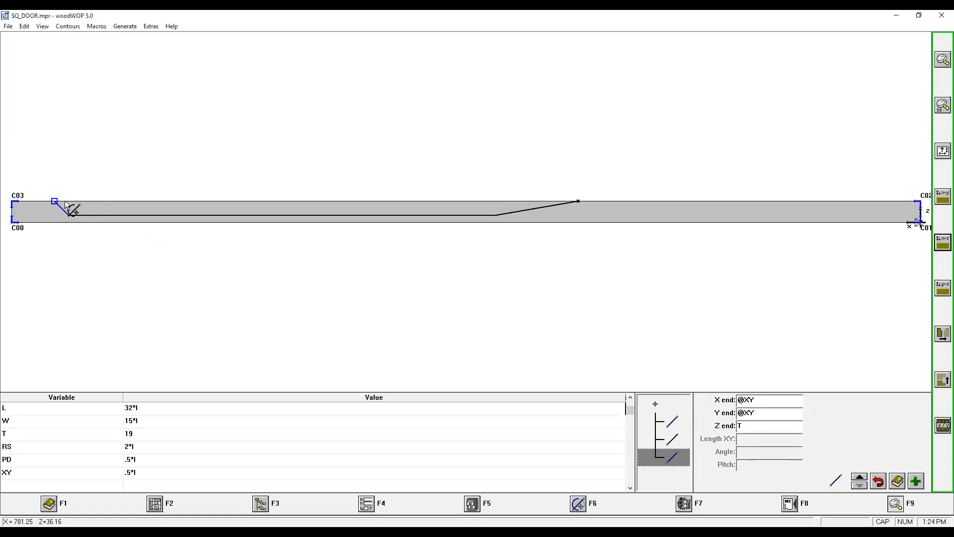
Duplicate the last corner line and set its copy to X end @-XY, Y end @-XY and Z end @-PD.
click(679, 457)
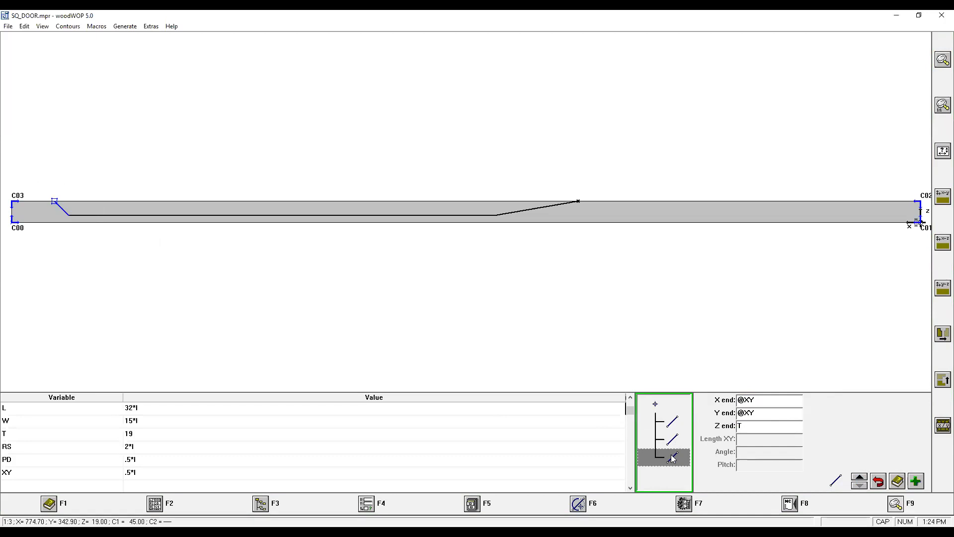
key(ctrl+v)
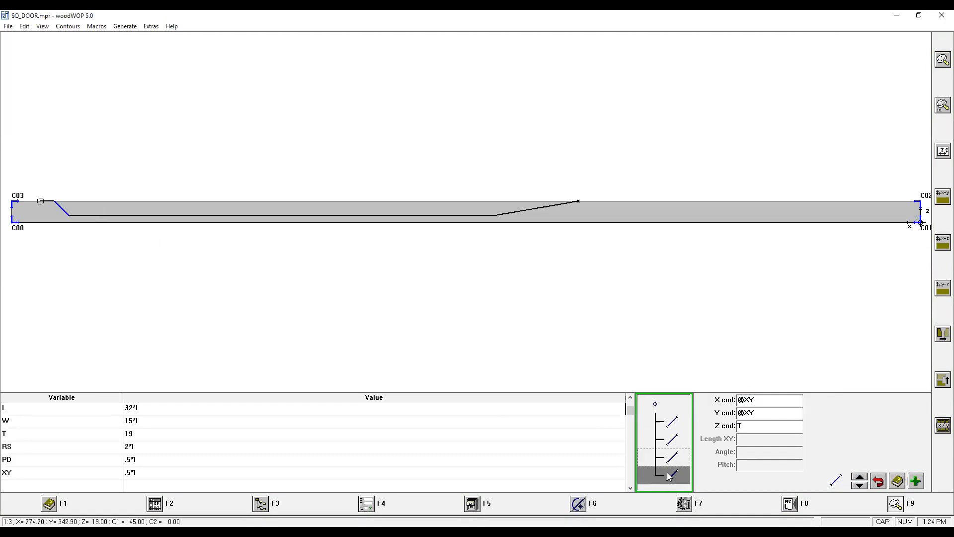
click(746, 398)
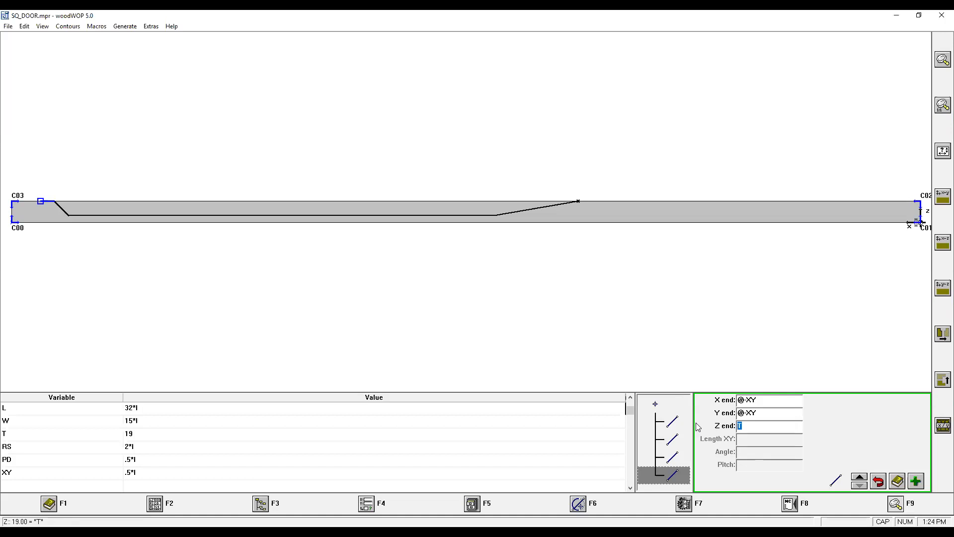
text(@-PD)
click(668, 477)
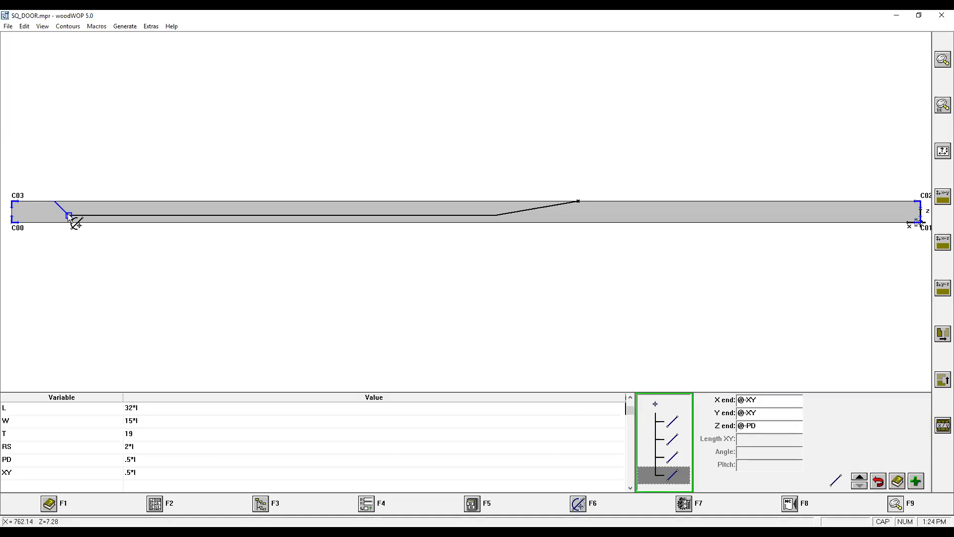
click(70, 221)
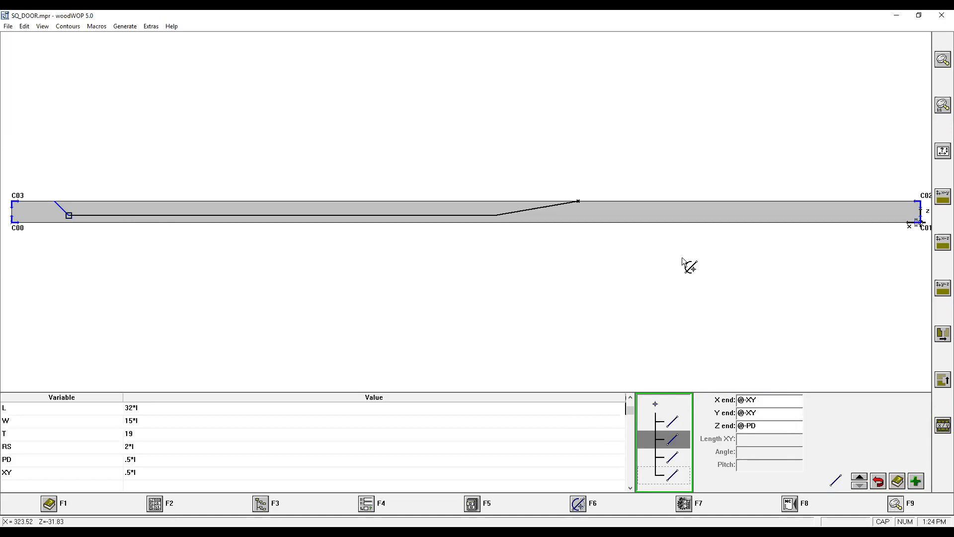
Return to the top XY view and add a straight line to X end @0 and Y end RS.
click(942, 196)
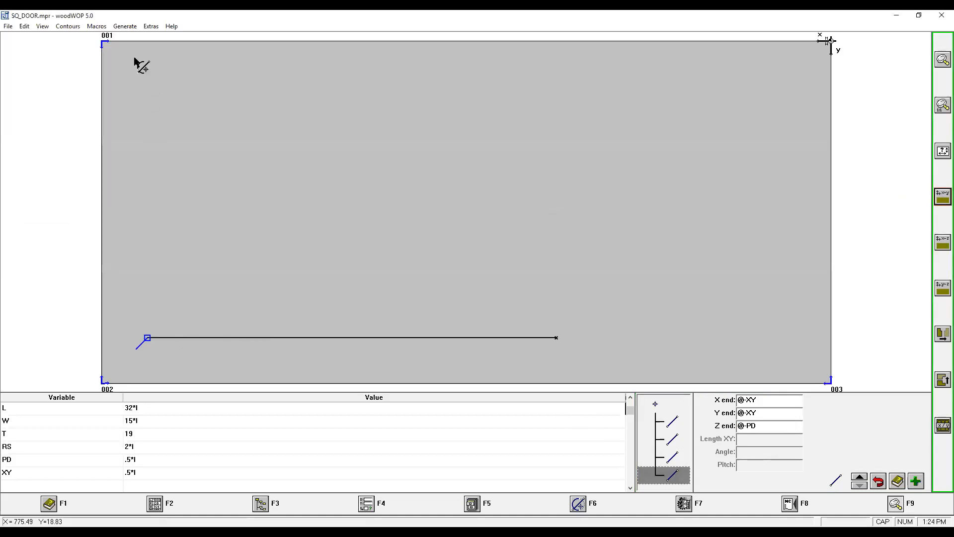
click(687, 472)
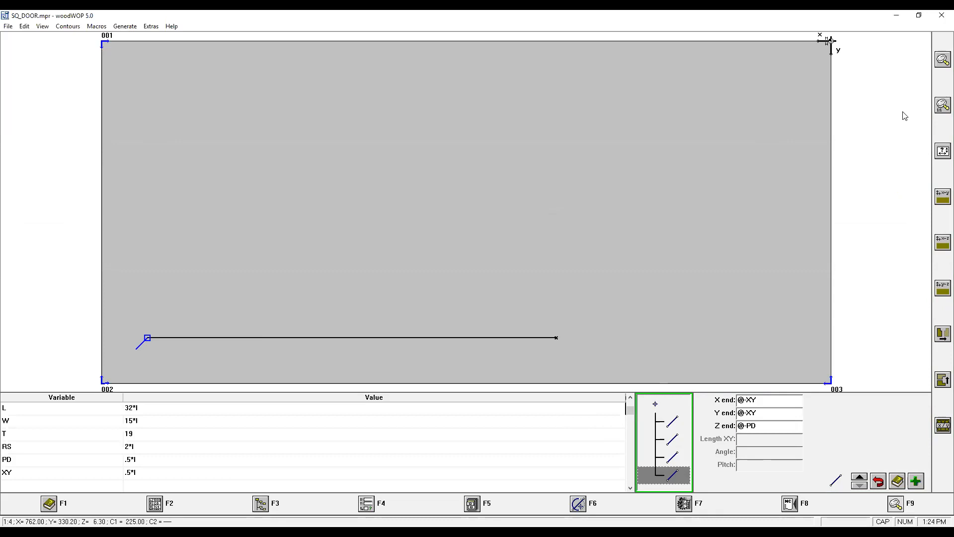
key(Return)
text(@0)
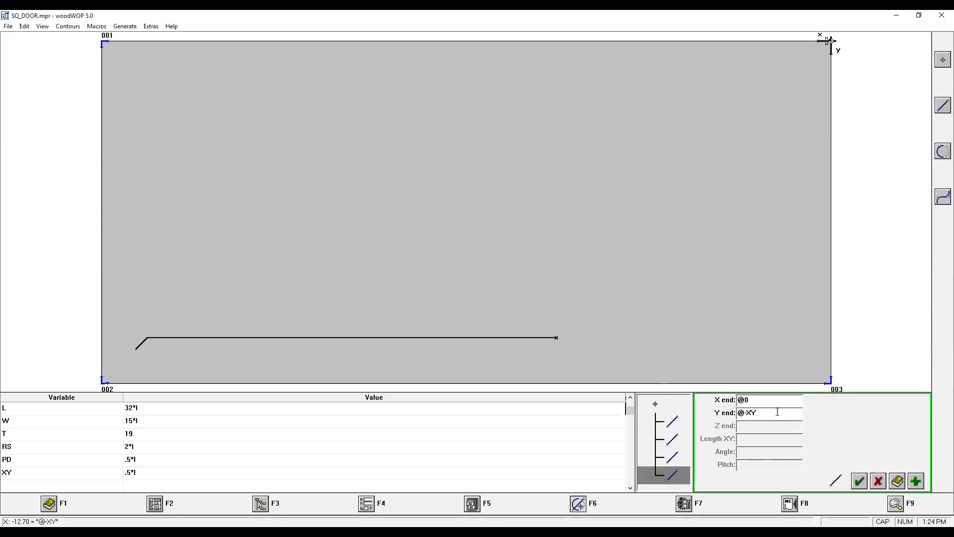
key(Return)
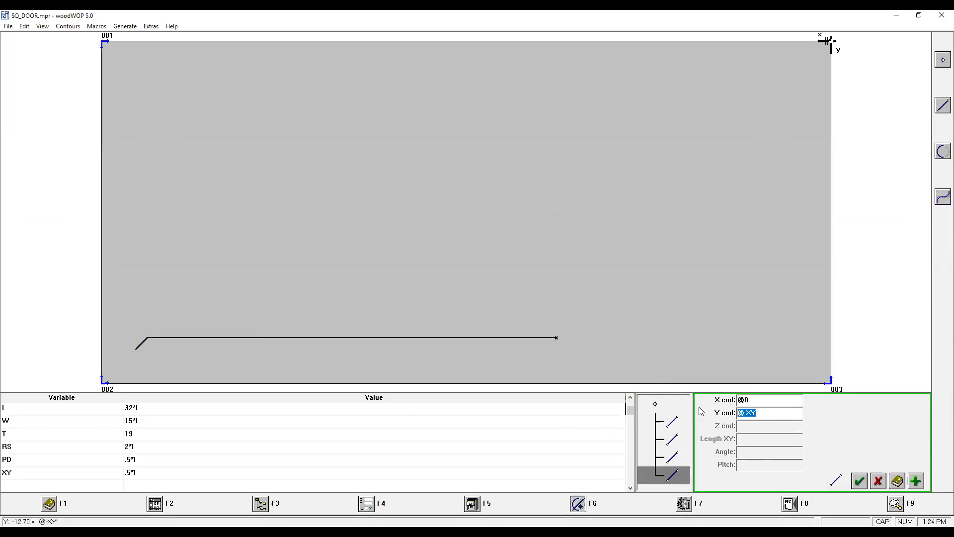
text(RS)
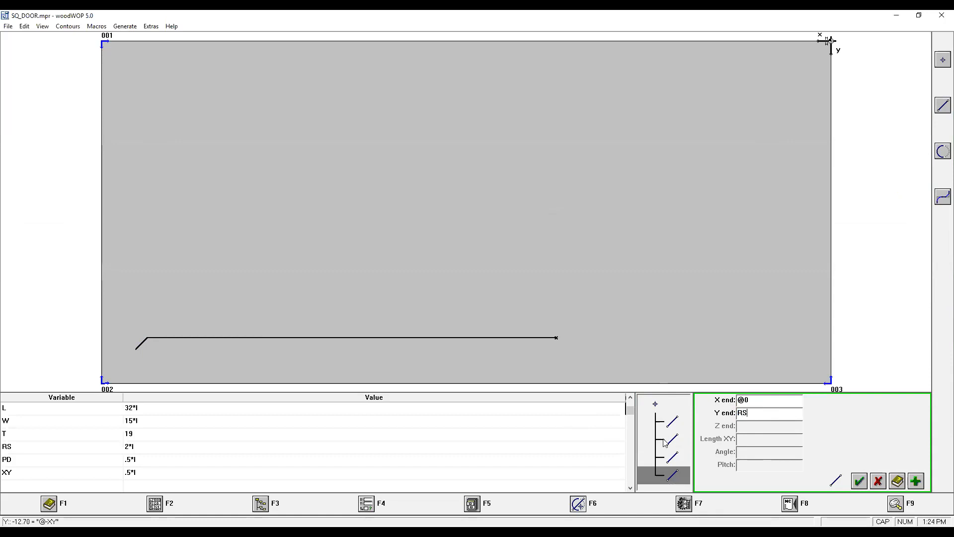
click(859, 484)
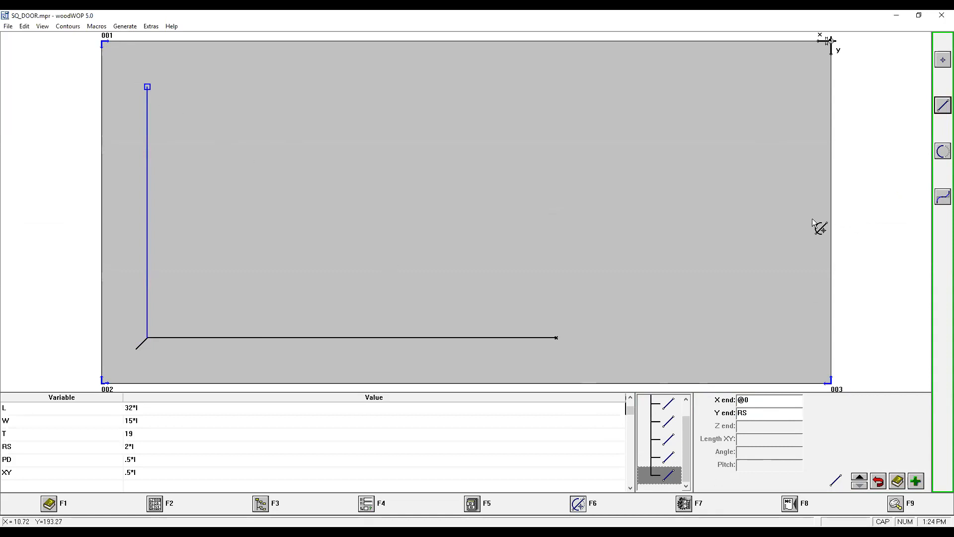
click(944, 105)
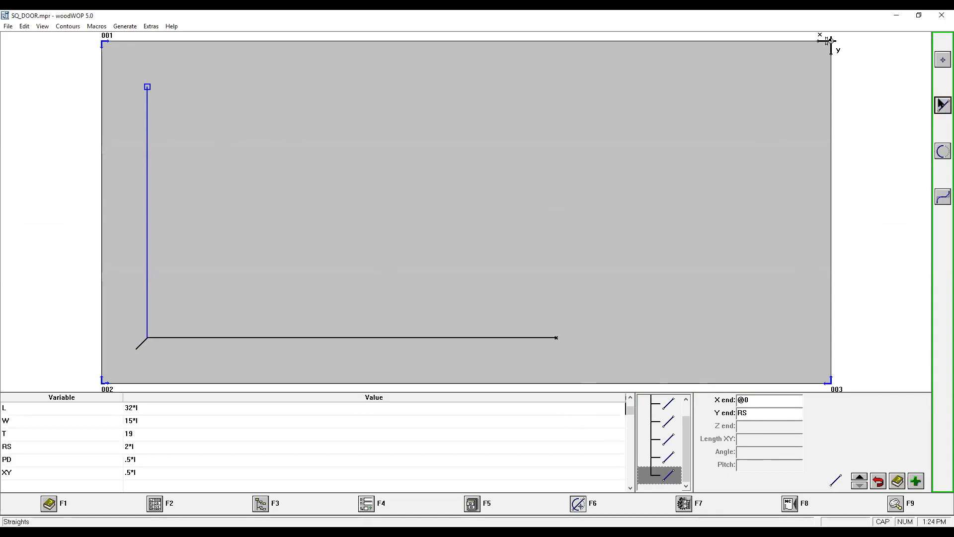
click(763, 399)
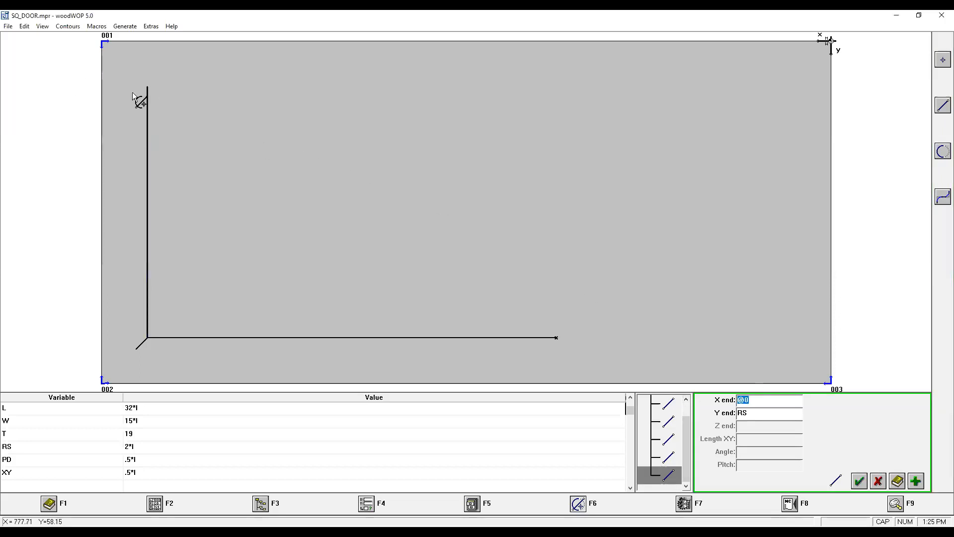
text(@XY)
key(Tab)
text(@)
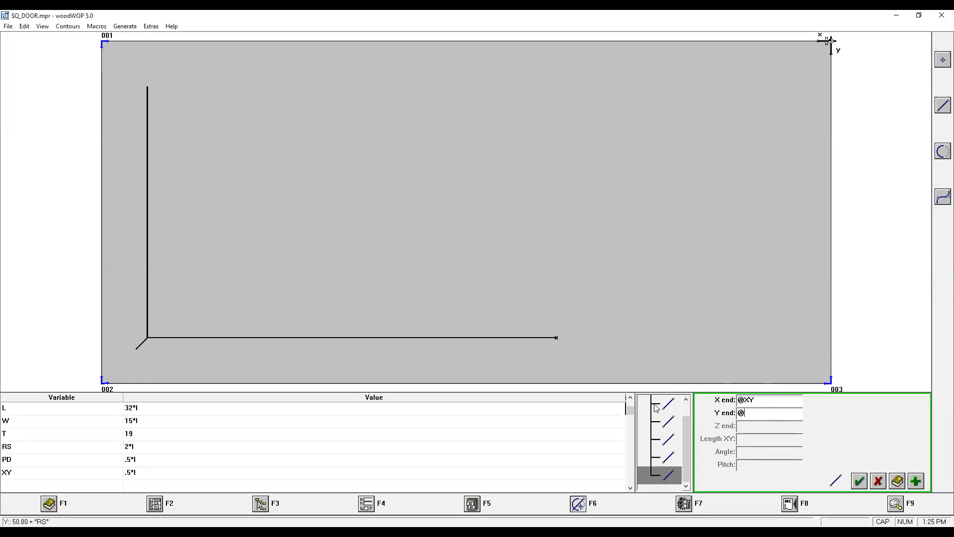
text(-XY)
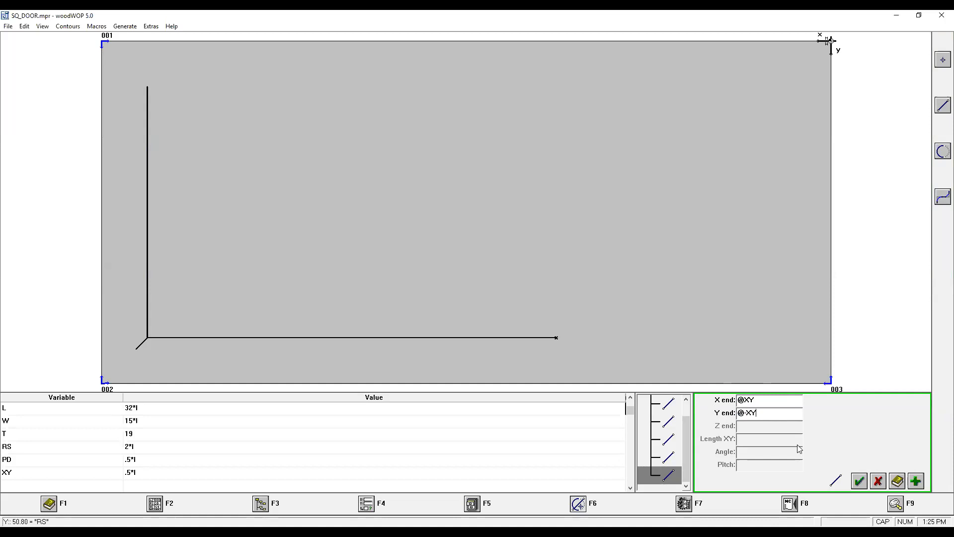
click(916, 481)
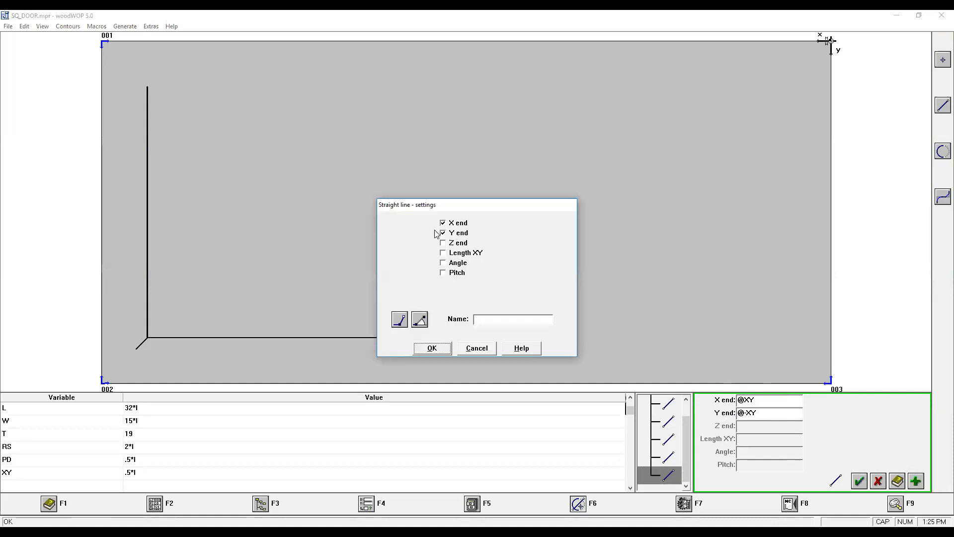
click(453, 244)
key(Return)
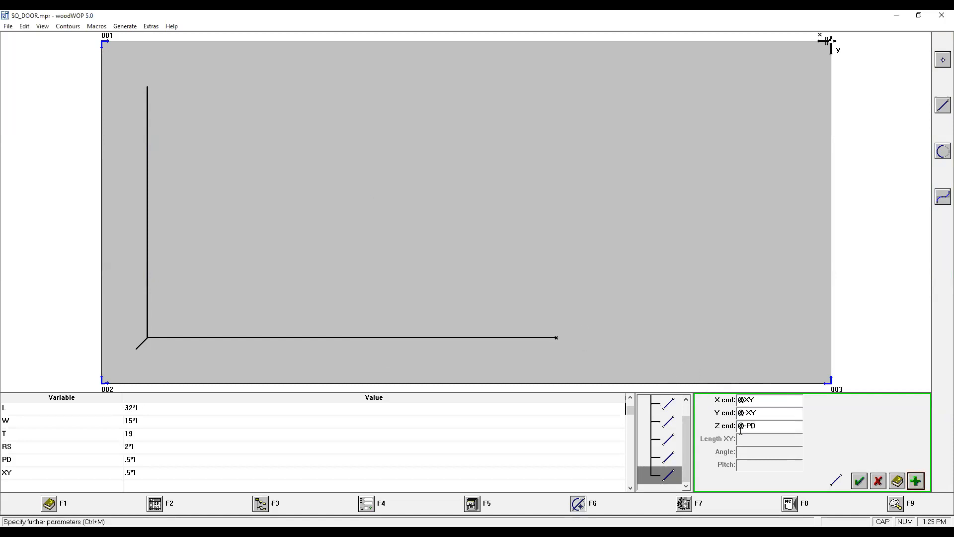
text(T)
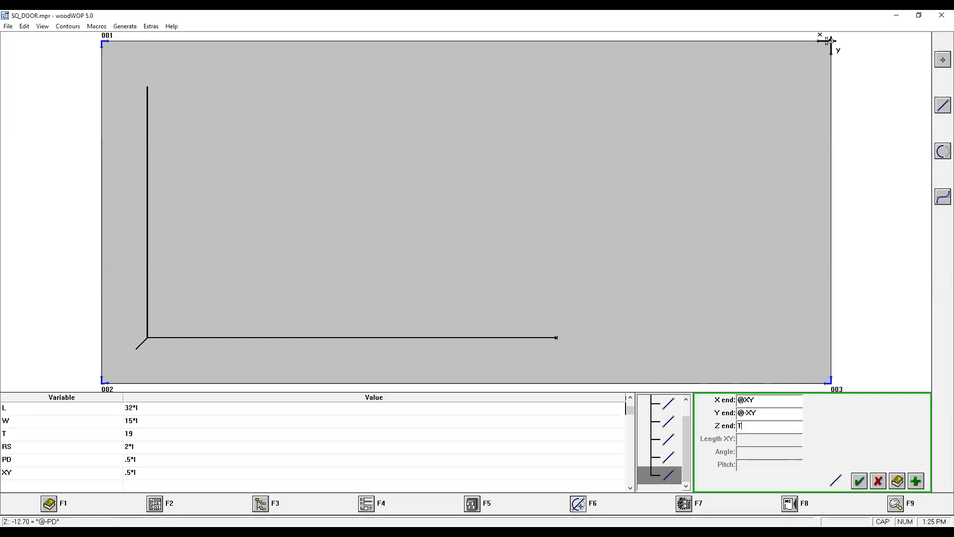
click(860, 481)
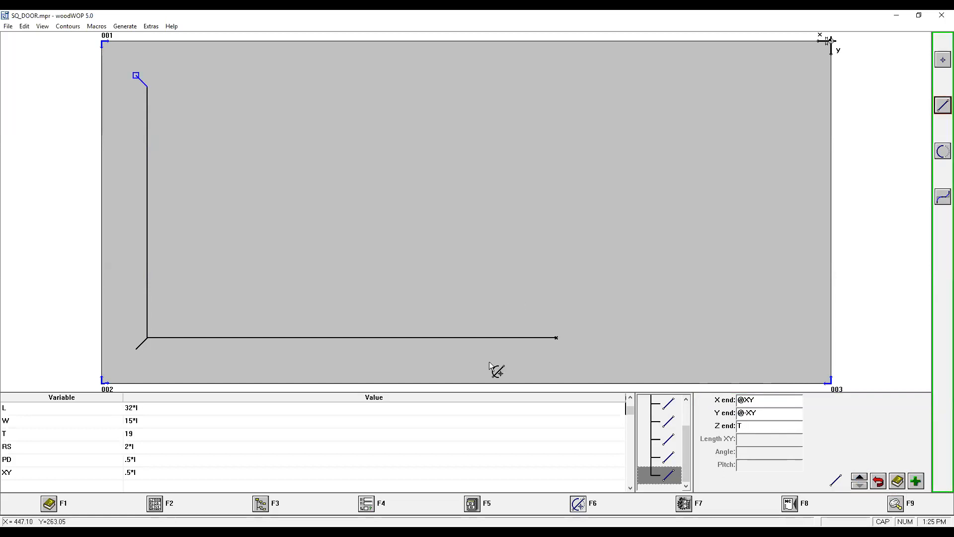
click(659, 476)
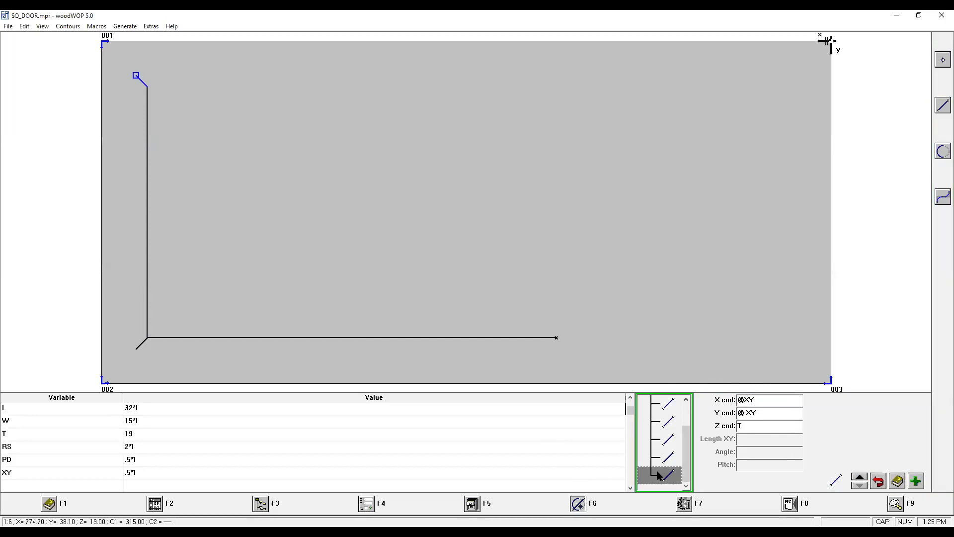
key(ctrl+v)
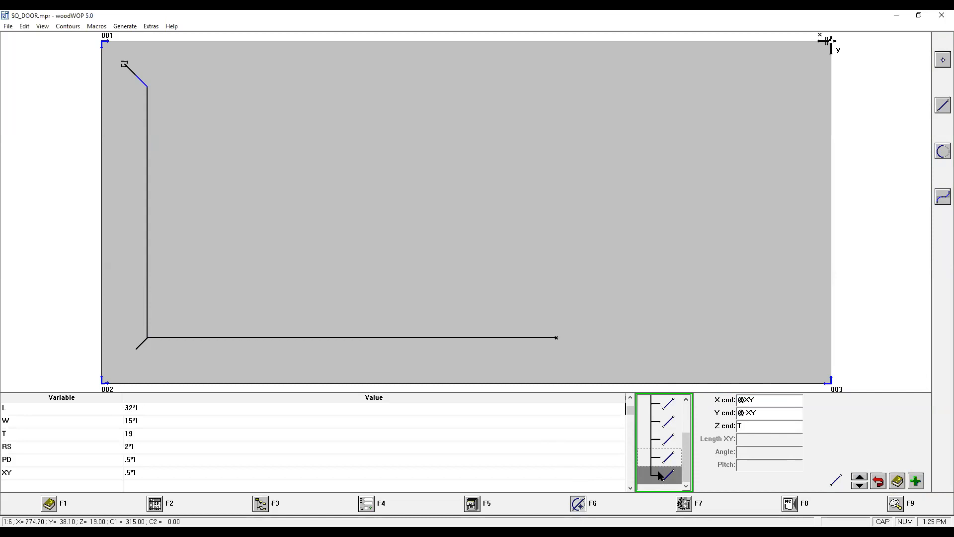
click(745, 399)
click(746, 399)
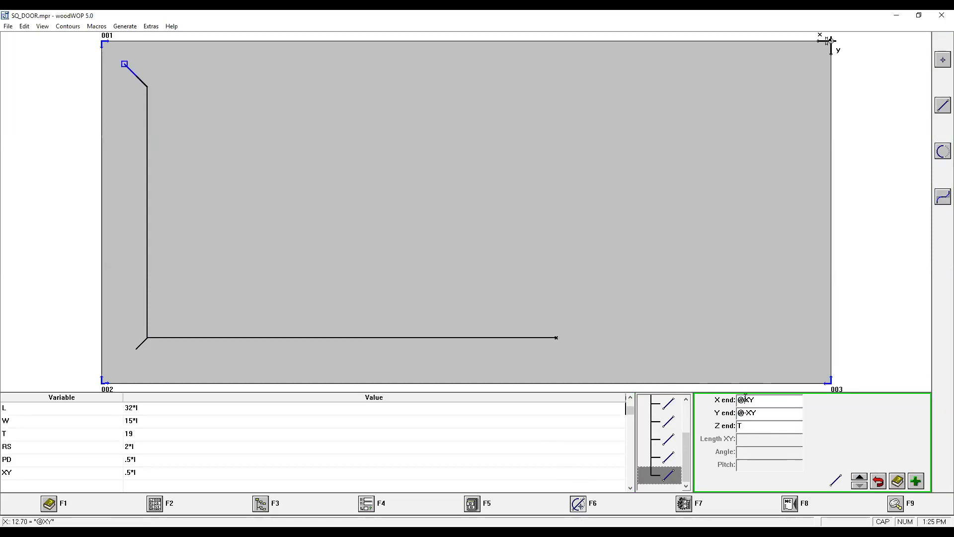
click(749, 413)
key(BackSpace)
click(749, 426)
text(@-P)
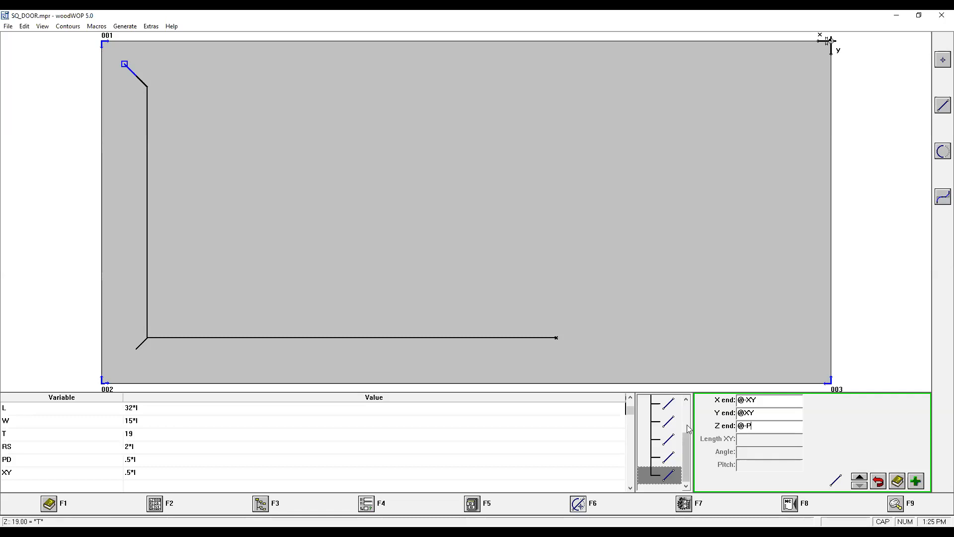
text(D)
click(664, 473)
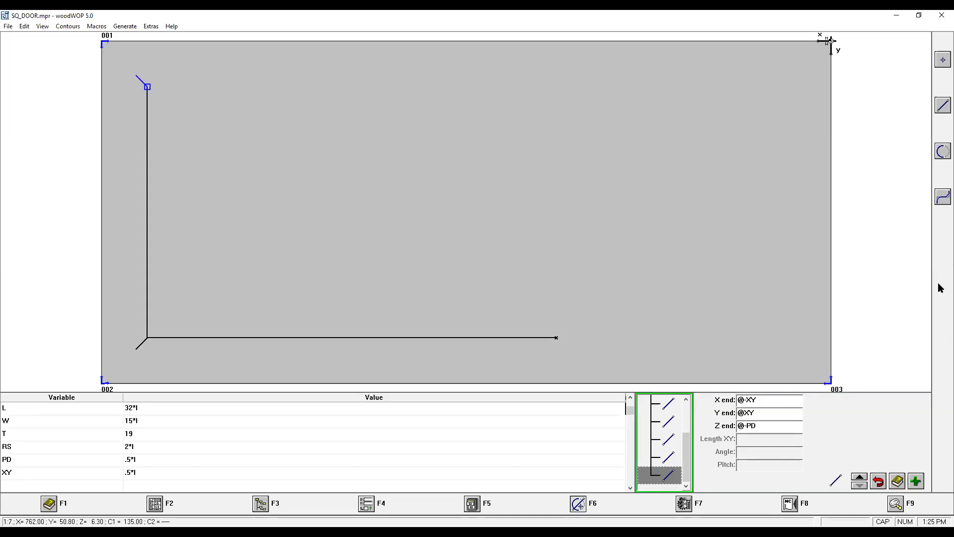
Switch to the front XZ view to check the depth of the second corner's lines.
click(896, 506)
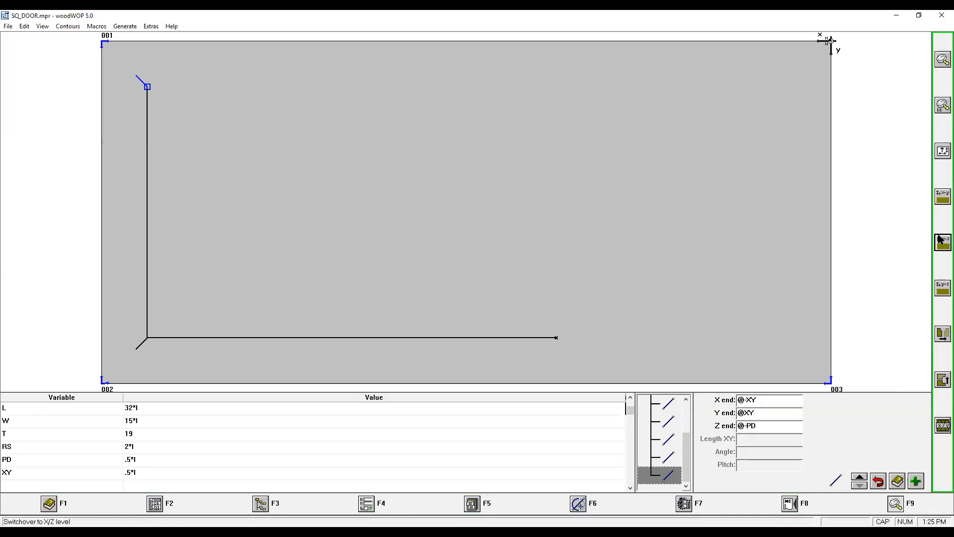
click(943, 243)
click(909, 247)
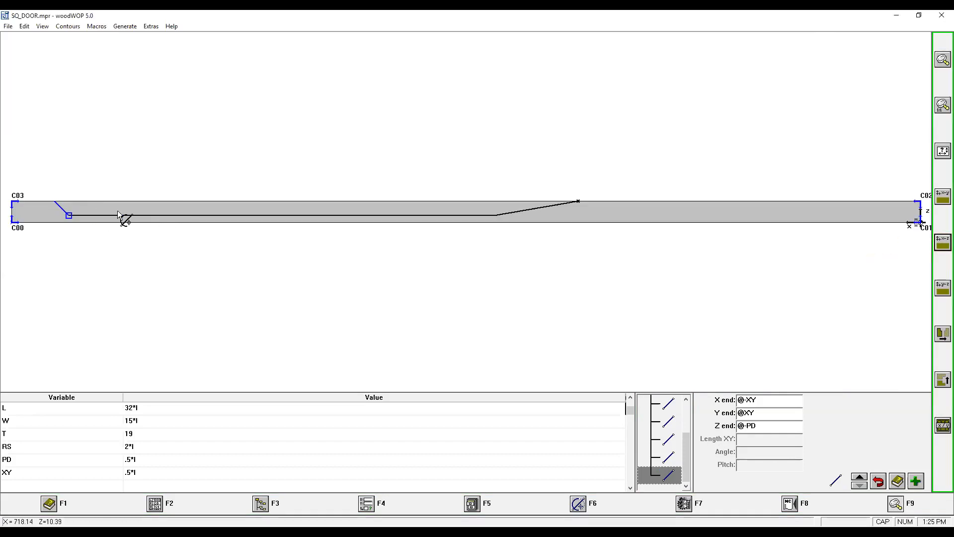
Return to the top XY view and add a straight line by end point to X end RS and Y end RS.
click(909, 206)
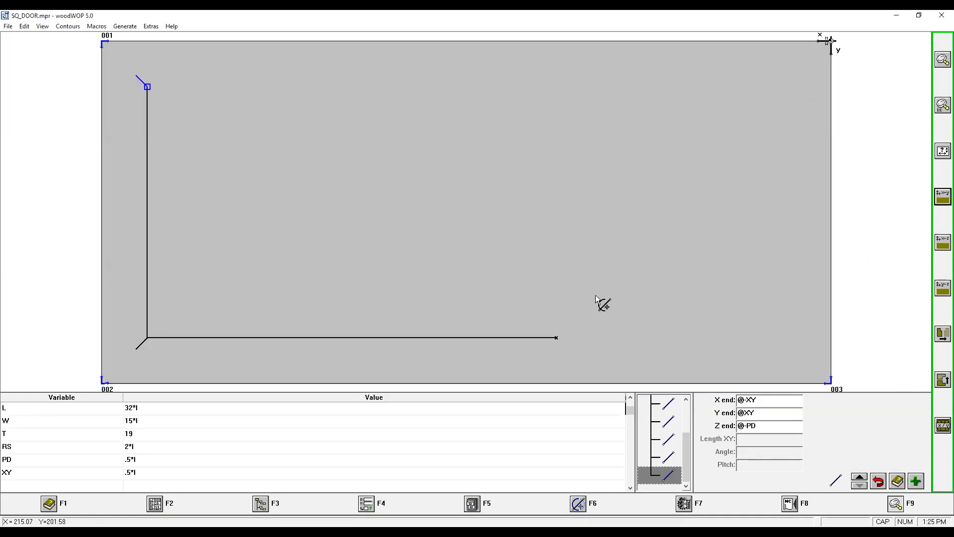
click(583, 505)
click(941, 106)
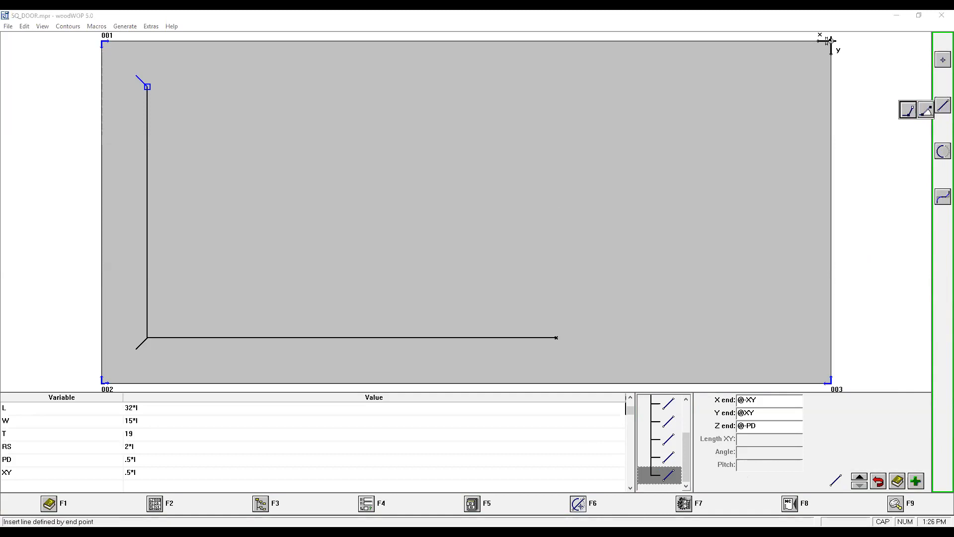
click(908, 110)
text(RS)
drag(765, 412, 711, 414)
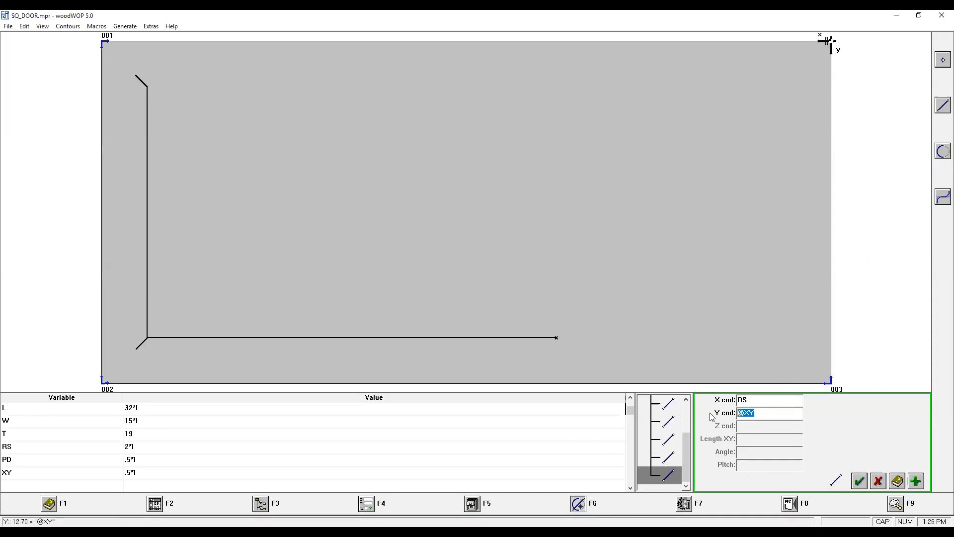
text(RS)
click(858, 482)
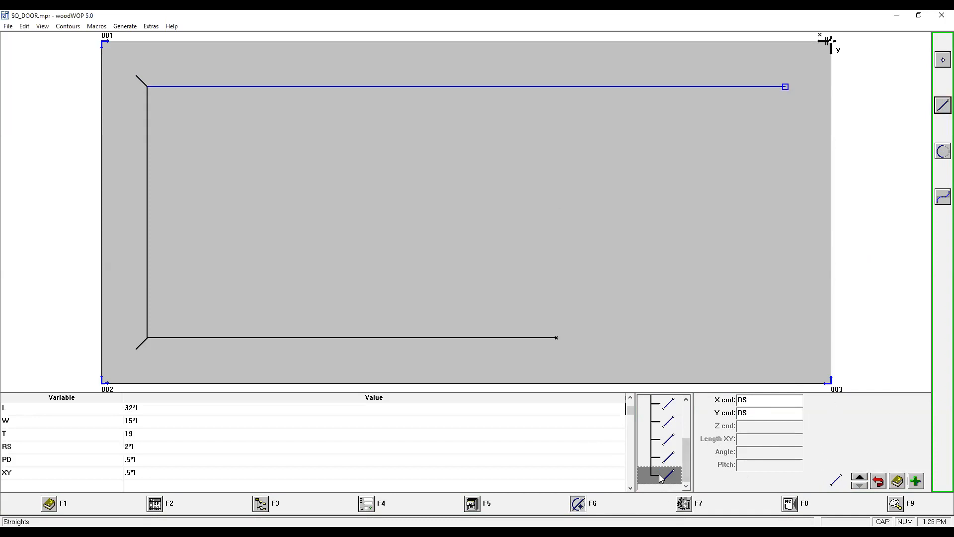
Add a corner line by end point with Z end enabled, using X end @-XY, Y end @-XY and Z end T.
click(943, 105)
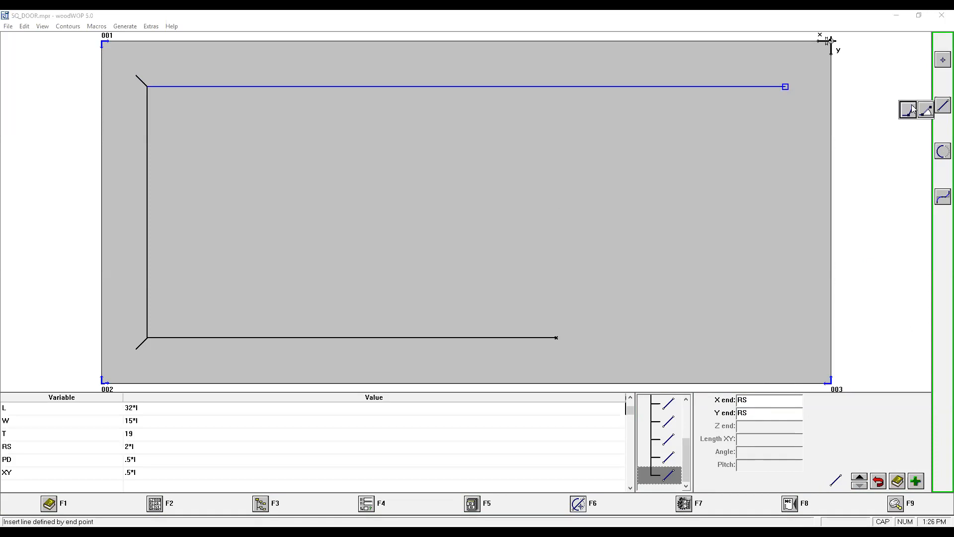
click(912, 110)
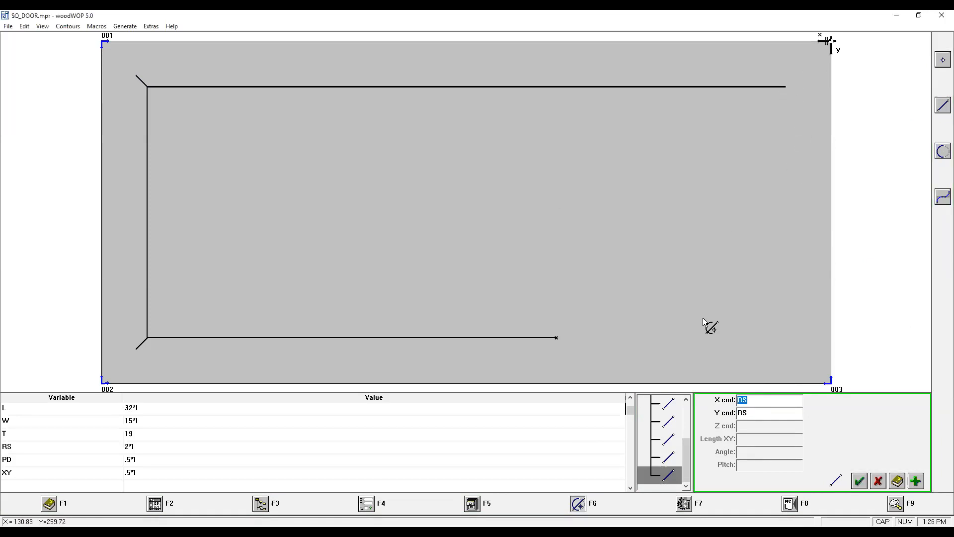
text(@)
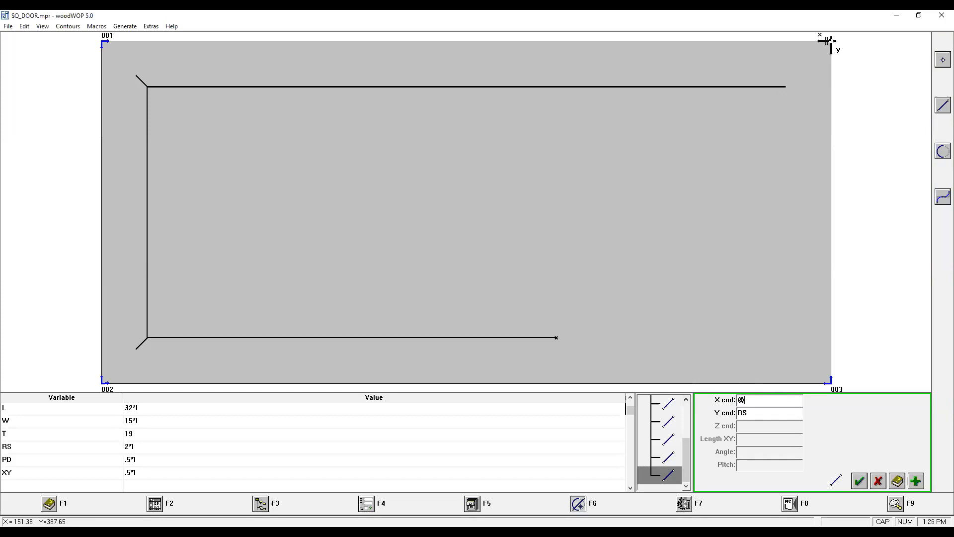
text(-XY)
key(Tab)
text(@-XY)
click(916, 481)
click(469, 243)
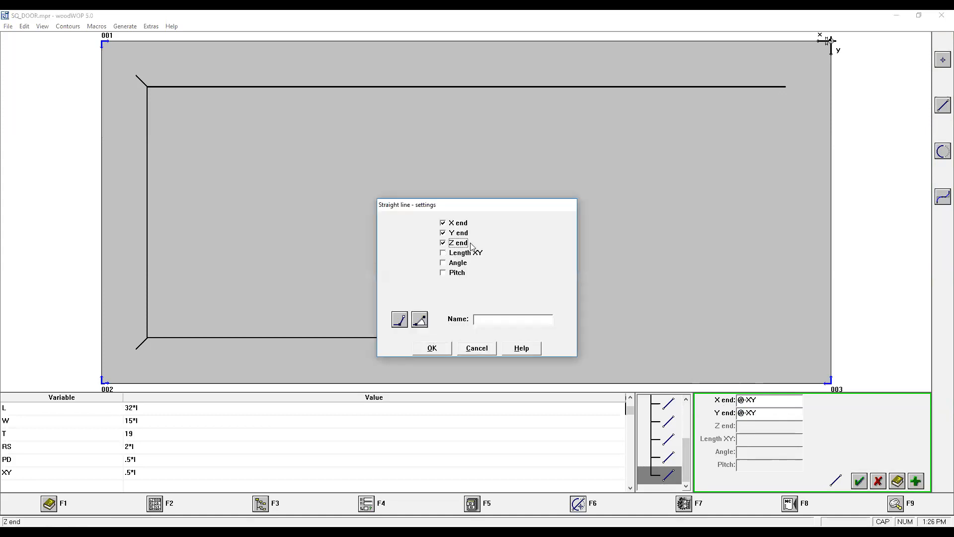
click(437, 350)
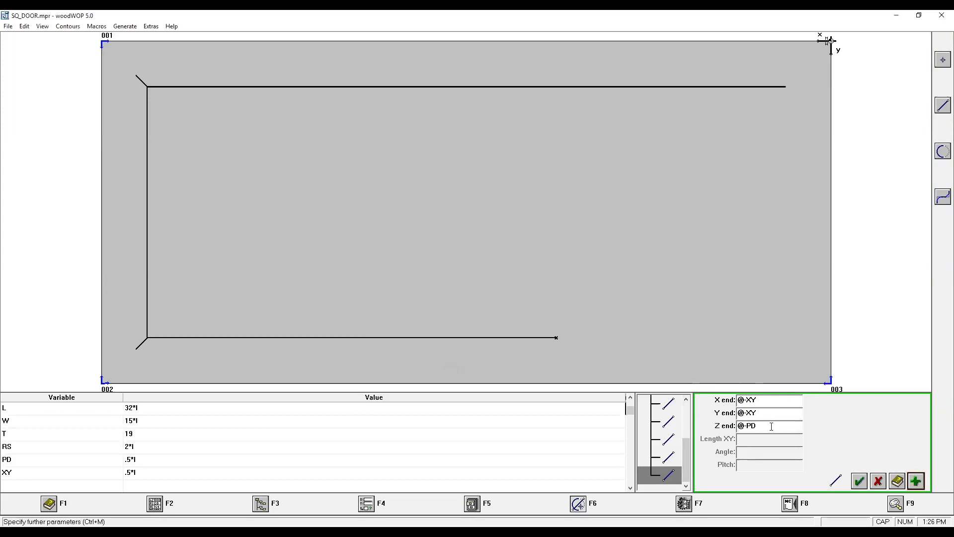
text(T)
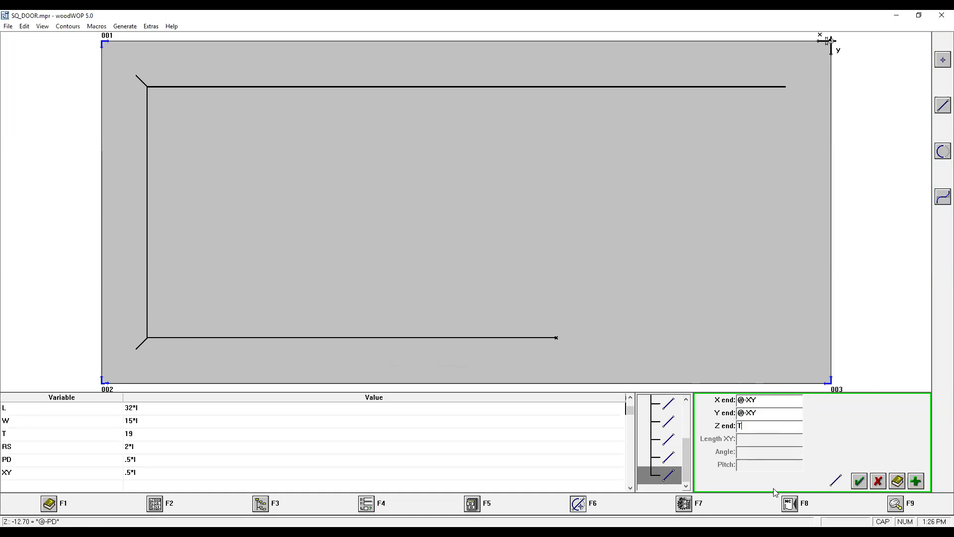
click(860, 482)
click(669, 476)
key(ctrl+v)
click(748, 400)
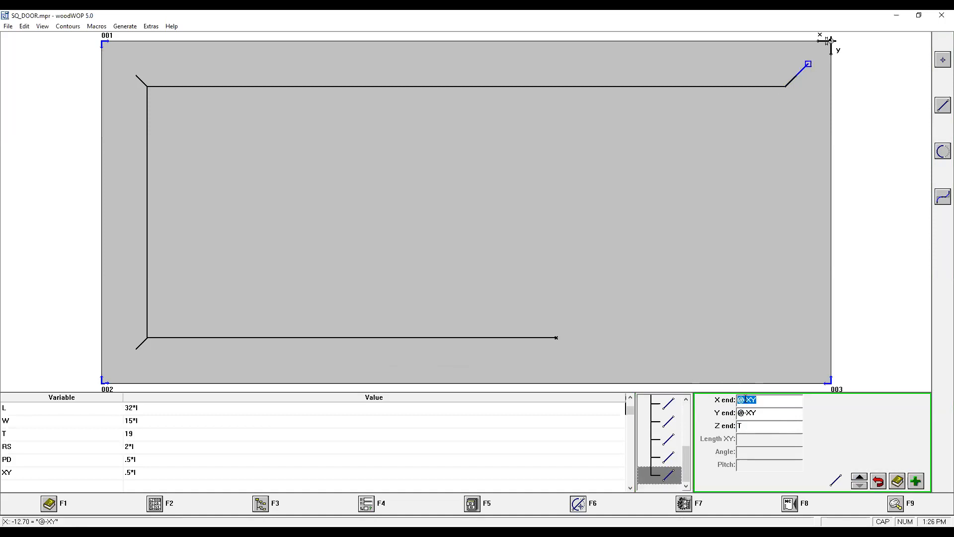
click(747, 401)
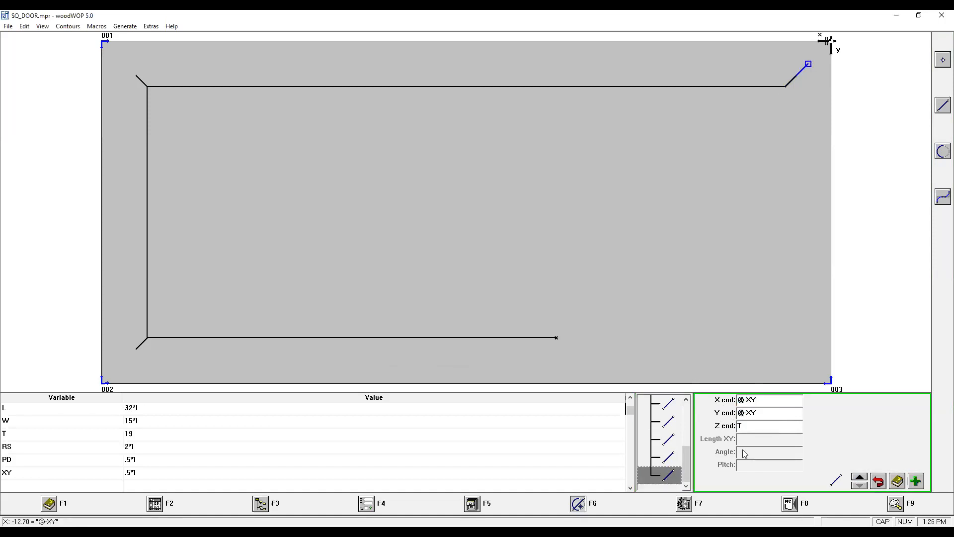
click(751, 414)
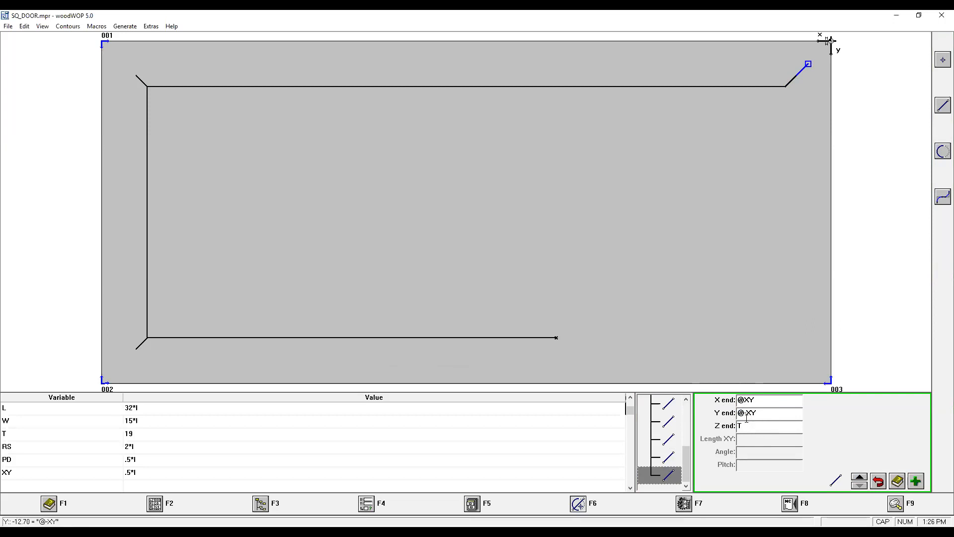
key(BackSpace)
click(749, 426)
text(@-PD)
click(659, 477)
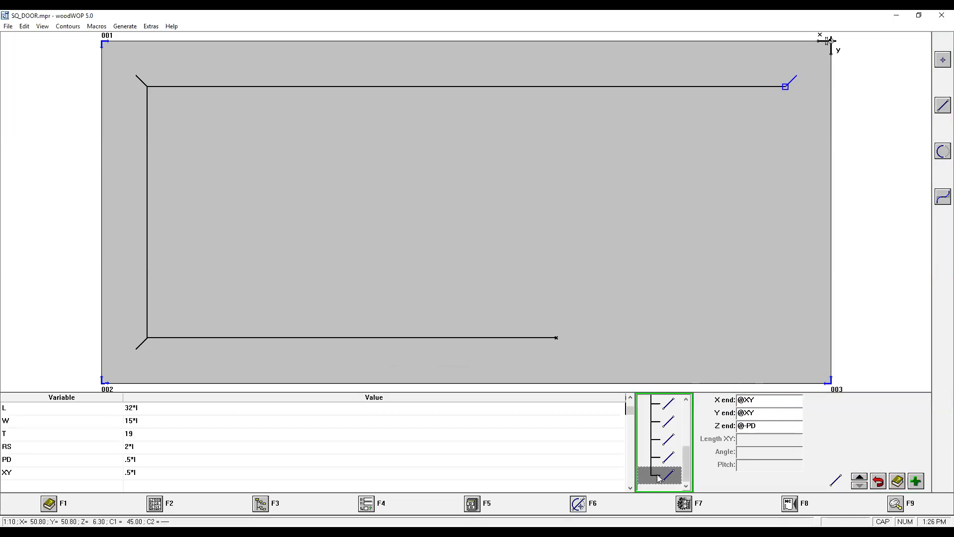
Check the depth of the third corner's lines in the front XZ view and return to the top XY view.
click(896, 505)
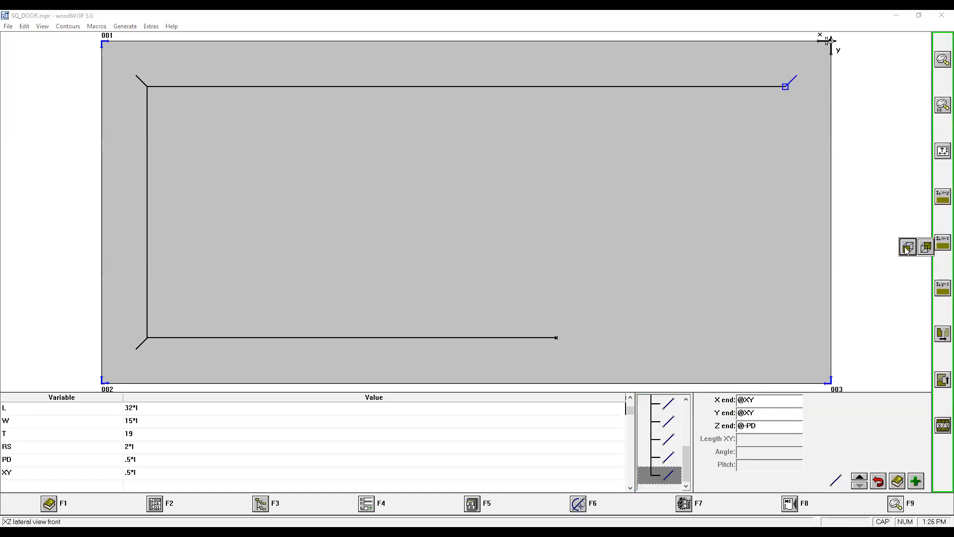
click(943, 242)
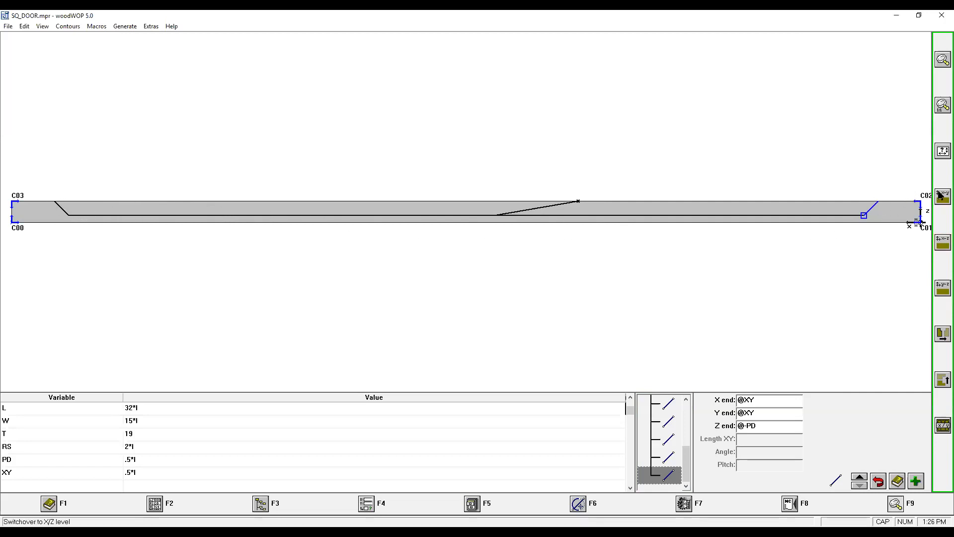
click(913, 200)
click(909, 201)
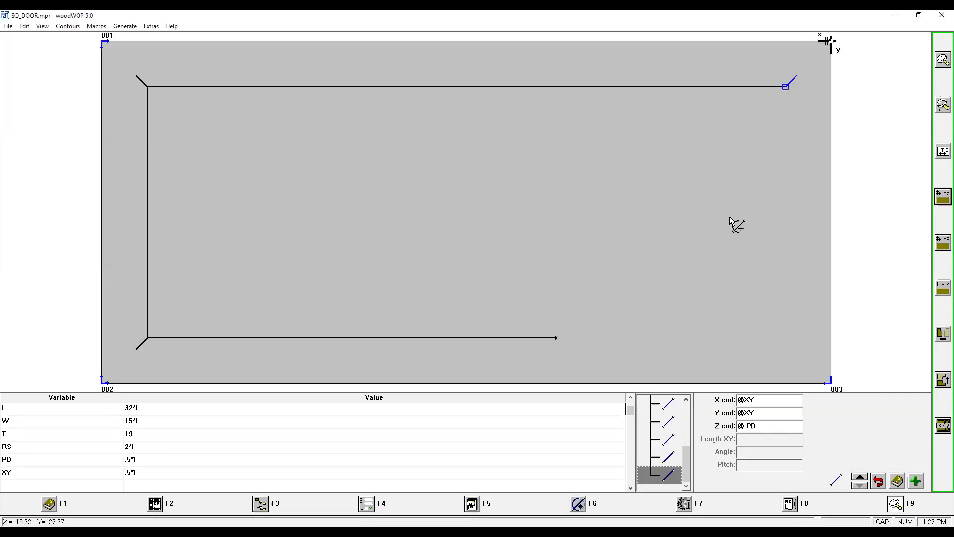
Add a straight line by end point from the third corner with X end @0 and Y end W-RS.
click(579, 505)
click(942, 105)
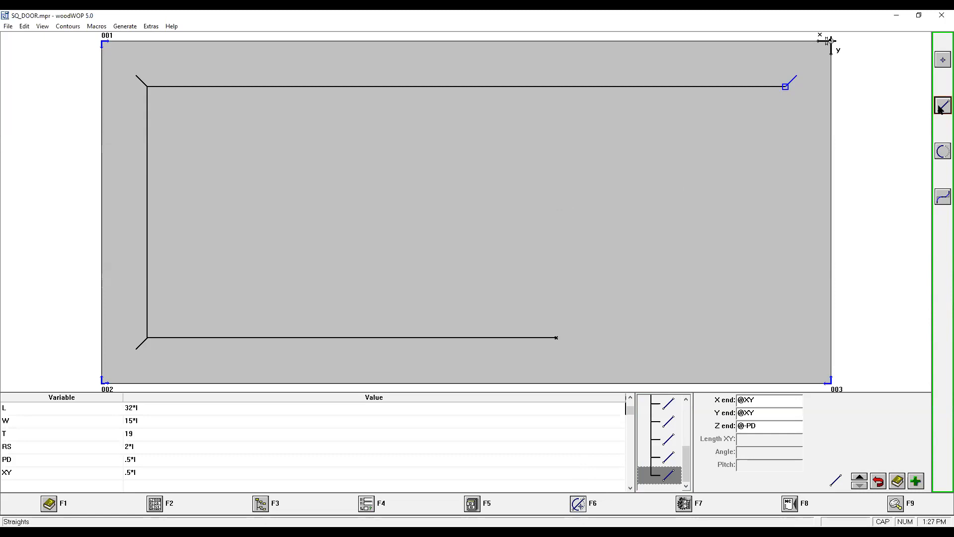
click(941, 110)
text(@0)
double_click(767, 413)
text(W-RS)
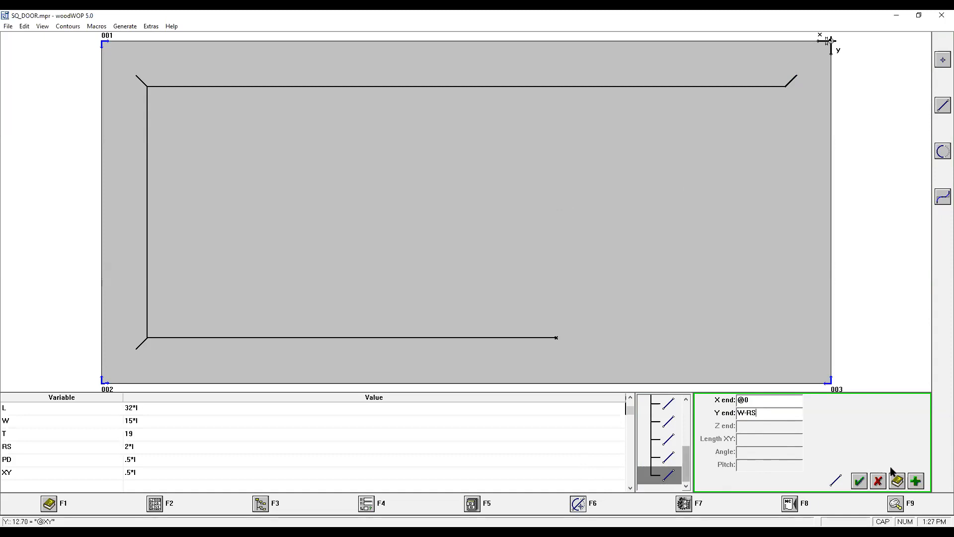
click(860, 481)
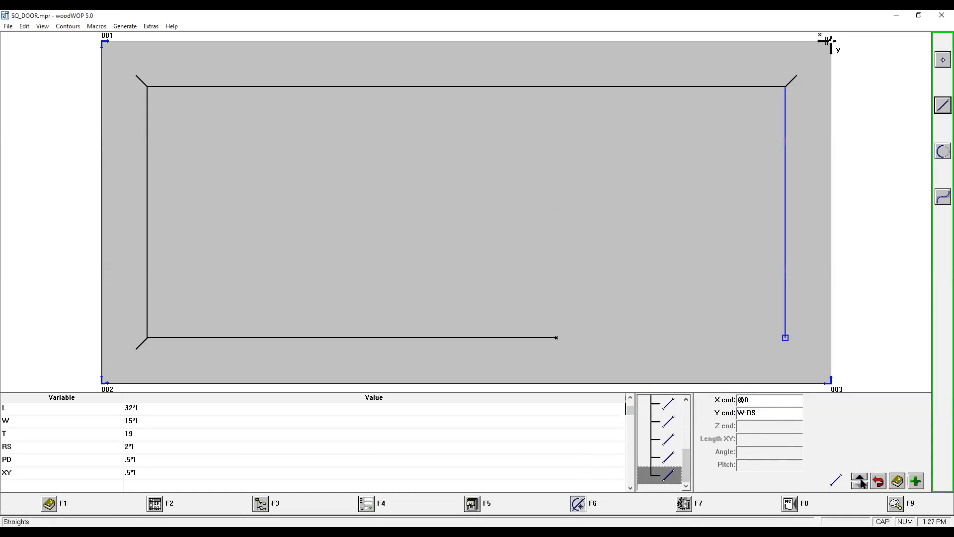
click(943, 105)
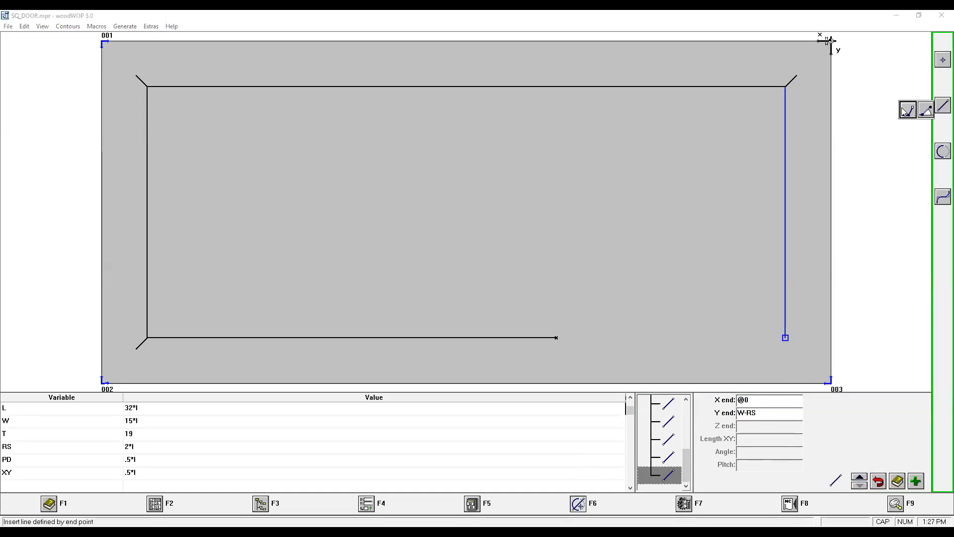
text(@)
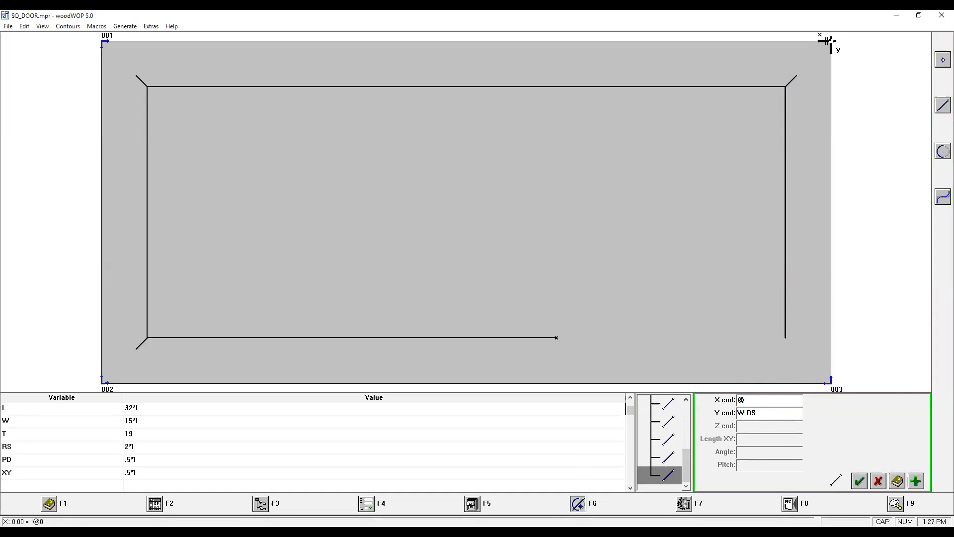
text(-XY)
drag(756, 412, 744, 412)
text(@XT)
click(917, 481)
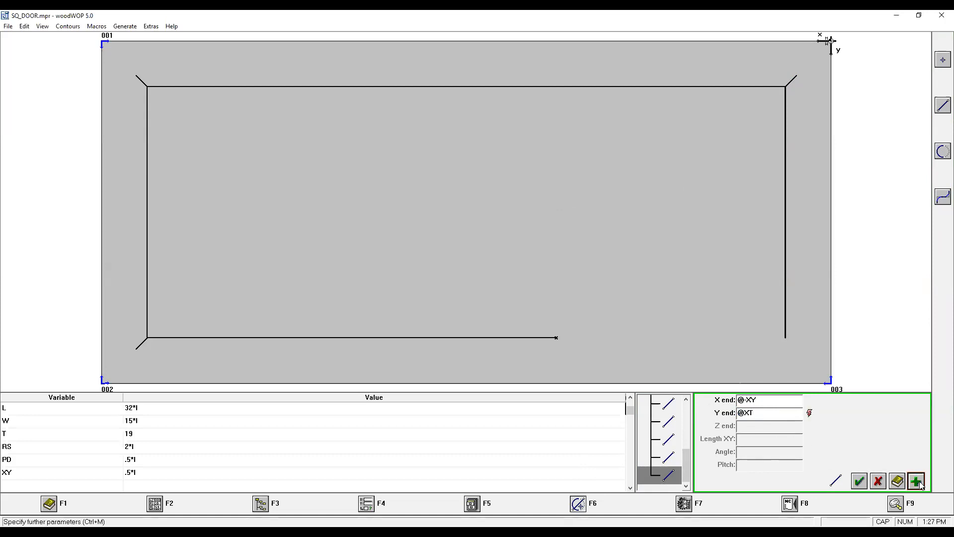
key(alt+z)
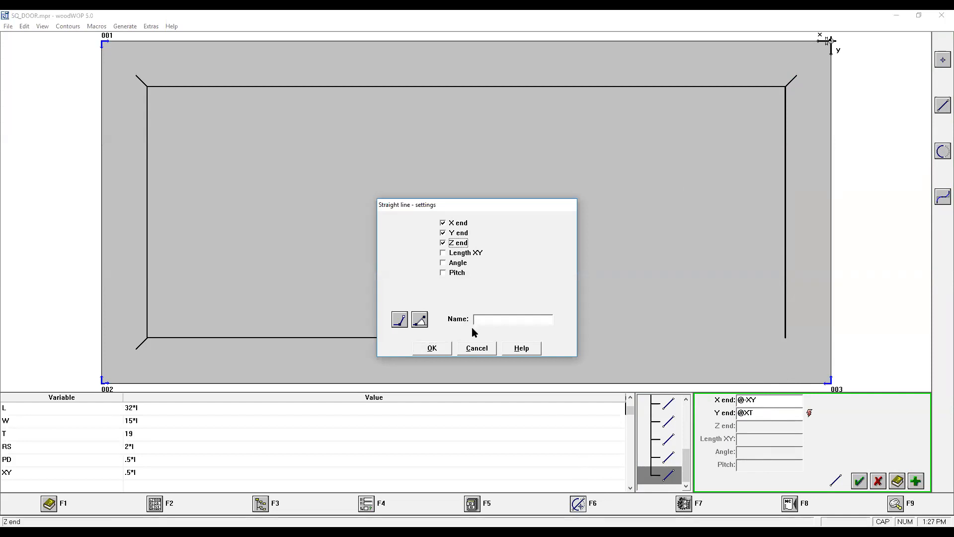
click(432, 348)
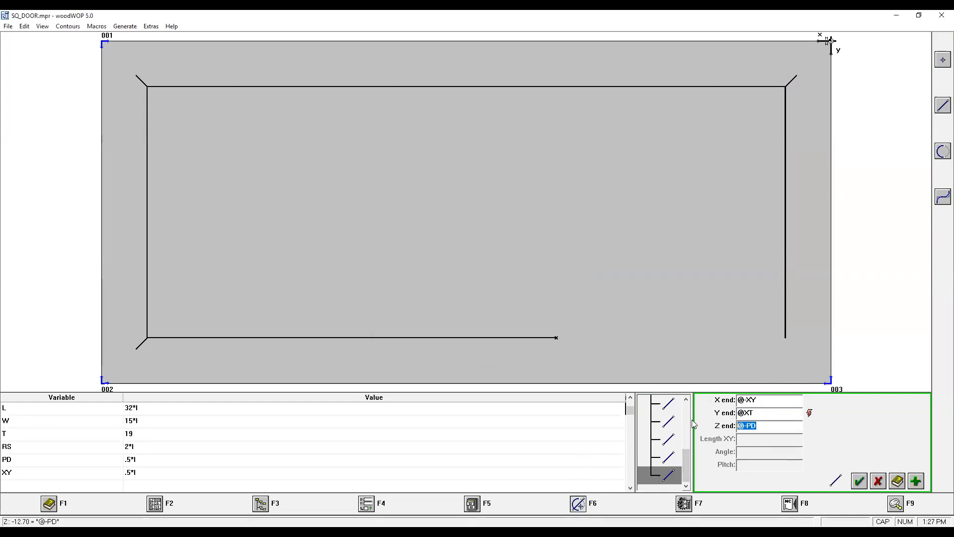
text(T)
click(761, 412)
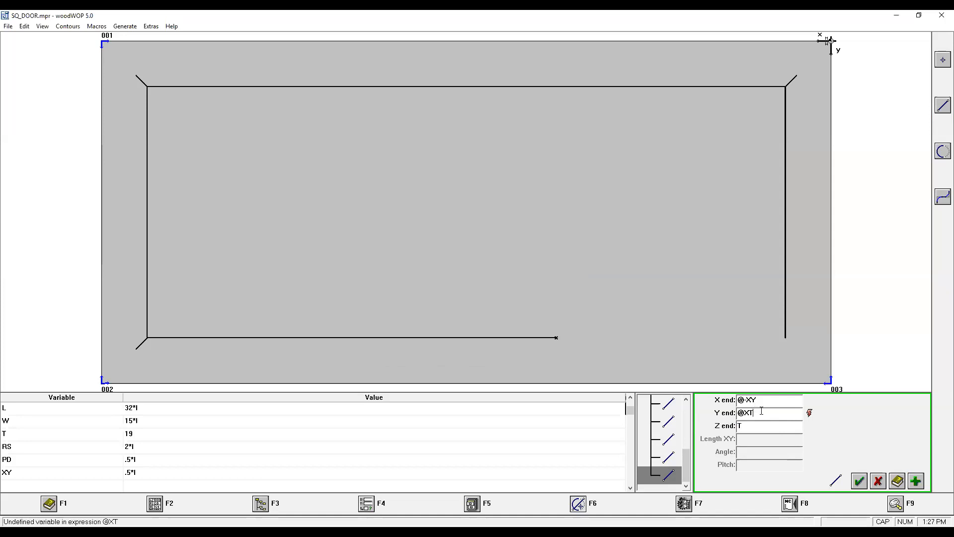
click(859, 481)
click(641, 475)
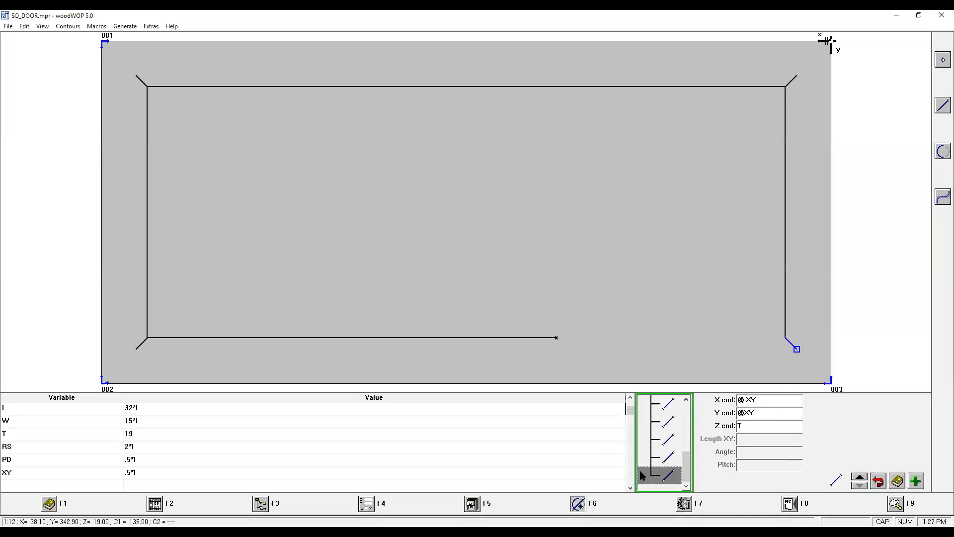
key(ctrl+v)
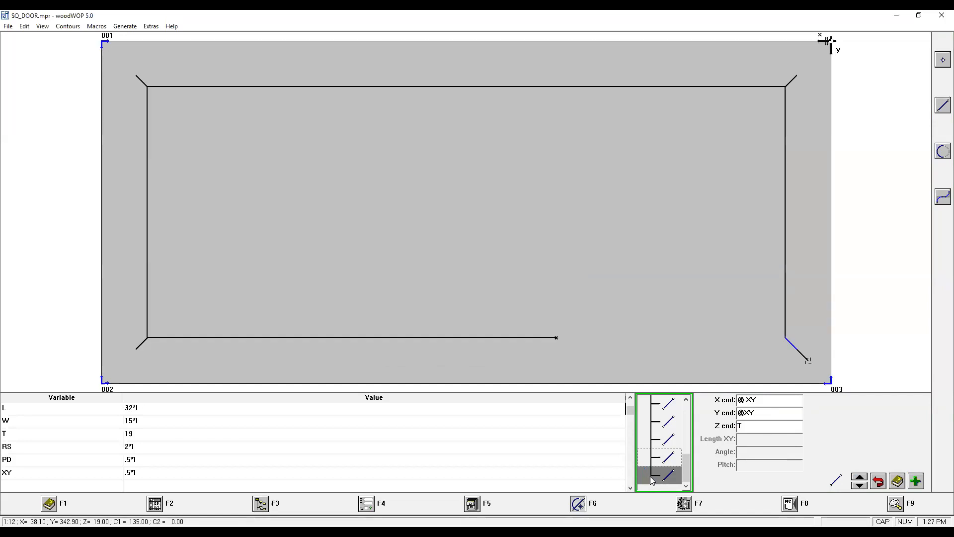
click(749, 402)
key(BackSpace)
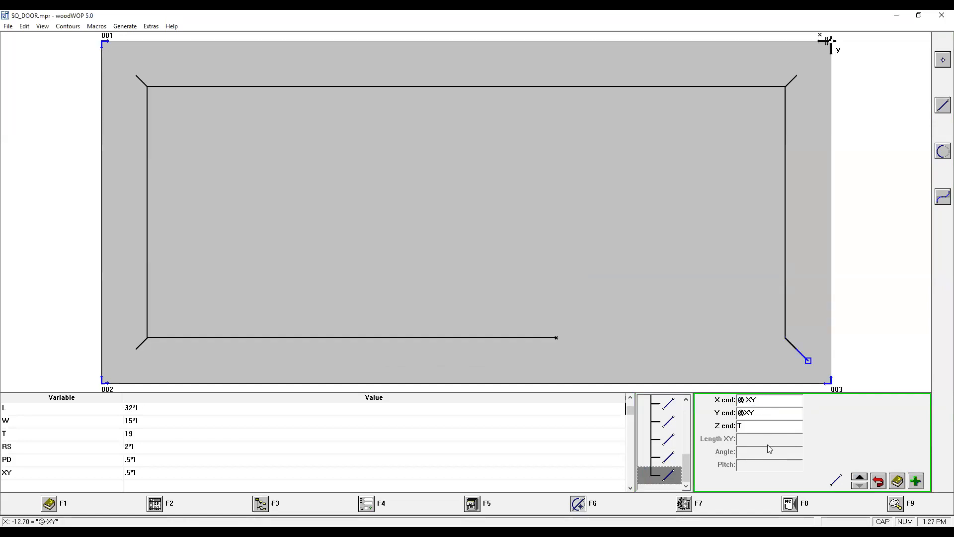
click(745, 414)
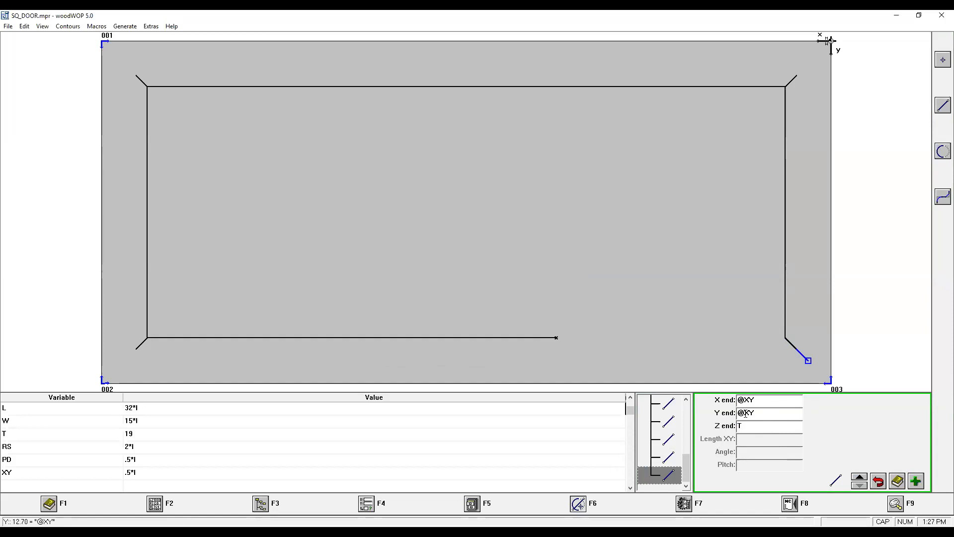
drag(746, 426, 706, 436)
text(@-PD)
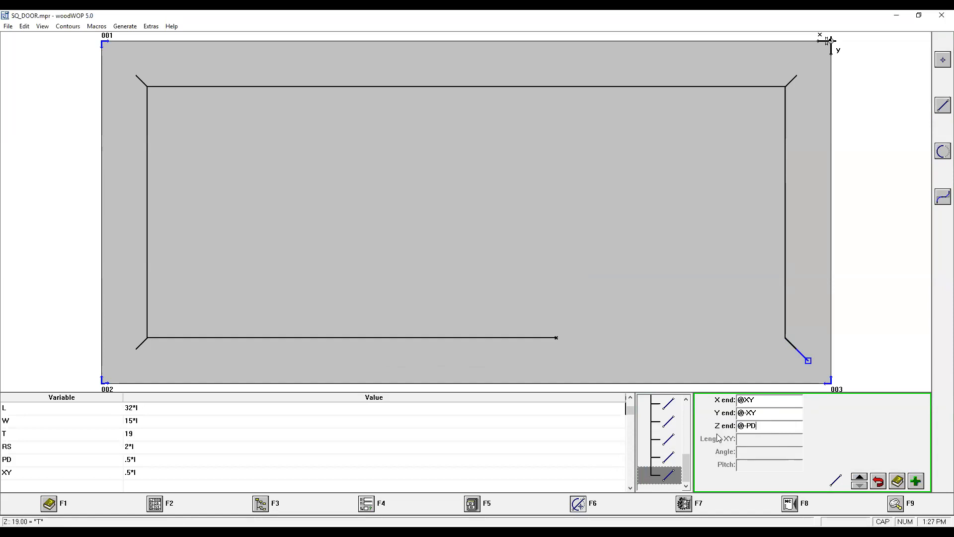
click(666, 478)
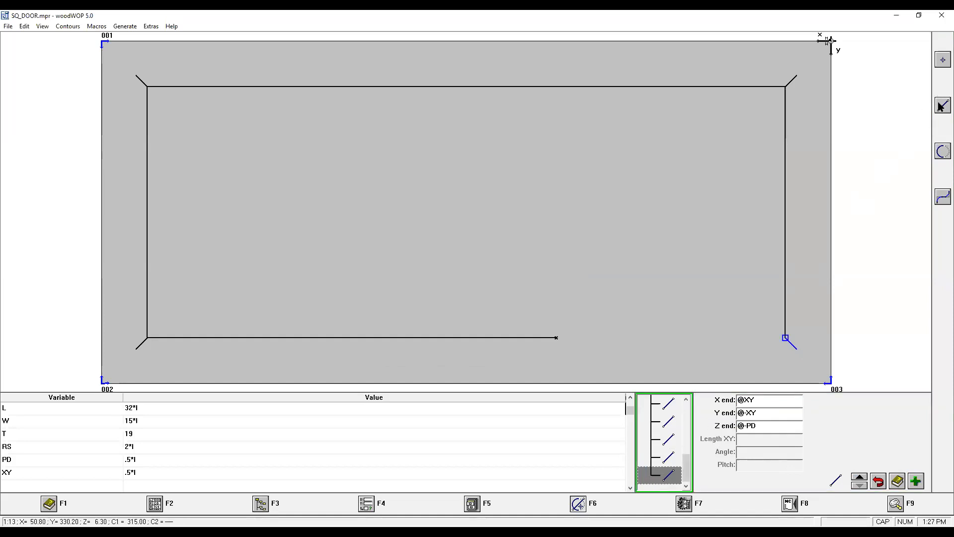
Add a straight line by end point from the fourth corner with X end L/2 and Y end @0.
click(942, 105)
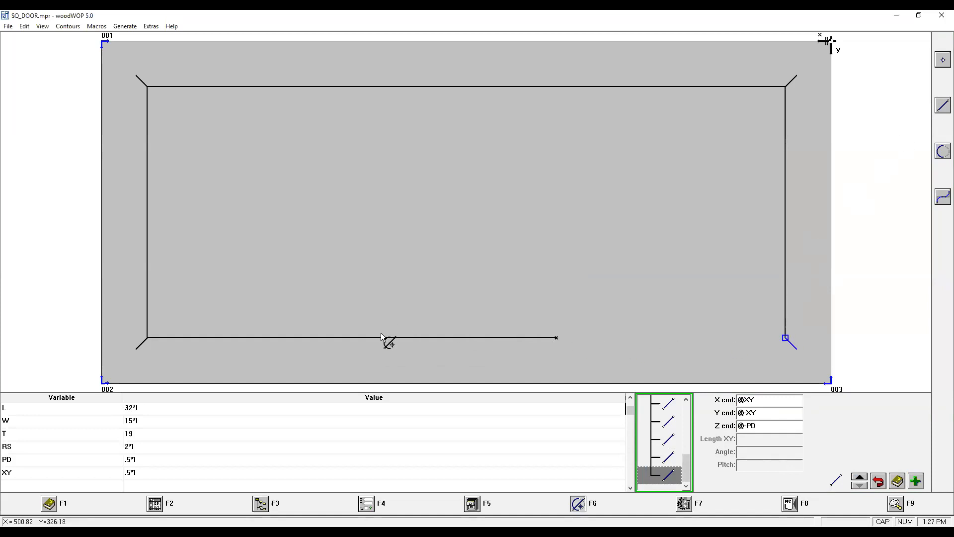
click(940, 108)
click(905, 112)
text(L/2)
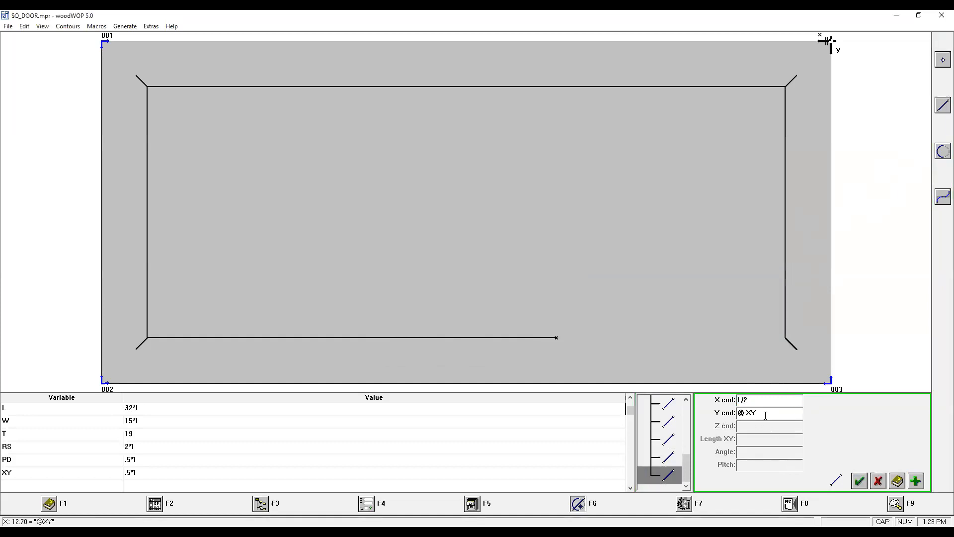
key(Tab)
text(@0)
click(859, 481)
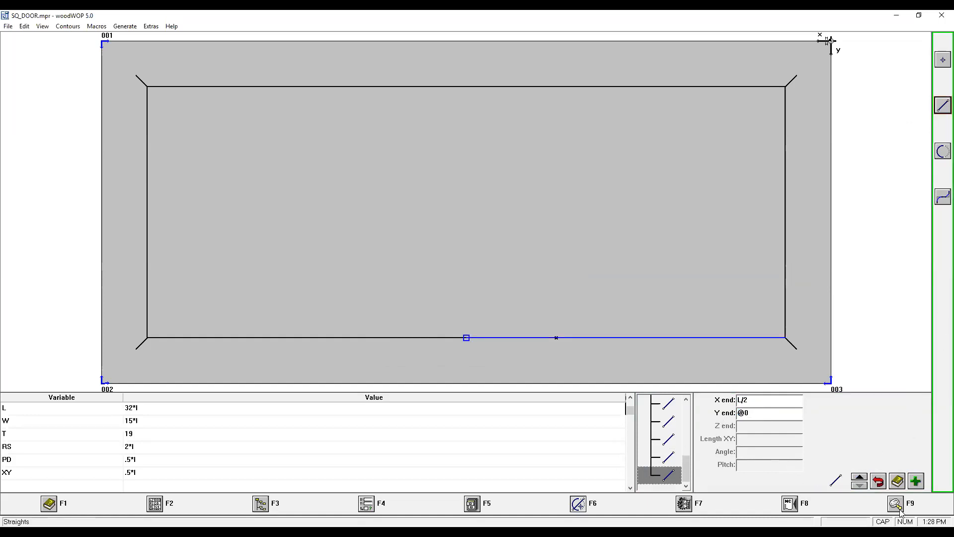
Switch to the front XZ view to check the depth profile of the contour.
key(F9)
click(939, 246)
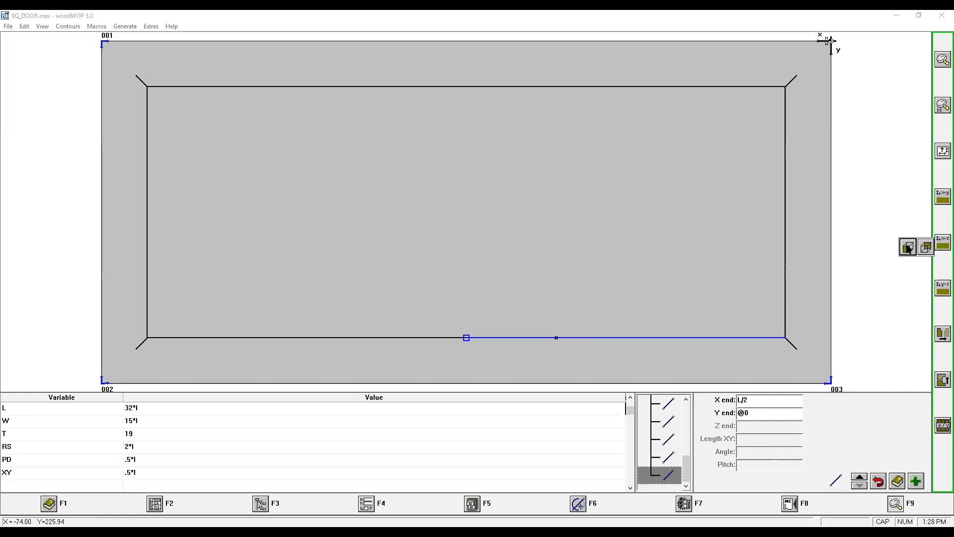
click(907, 245)
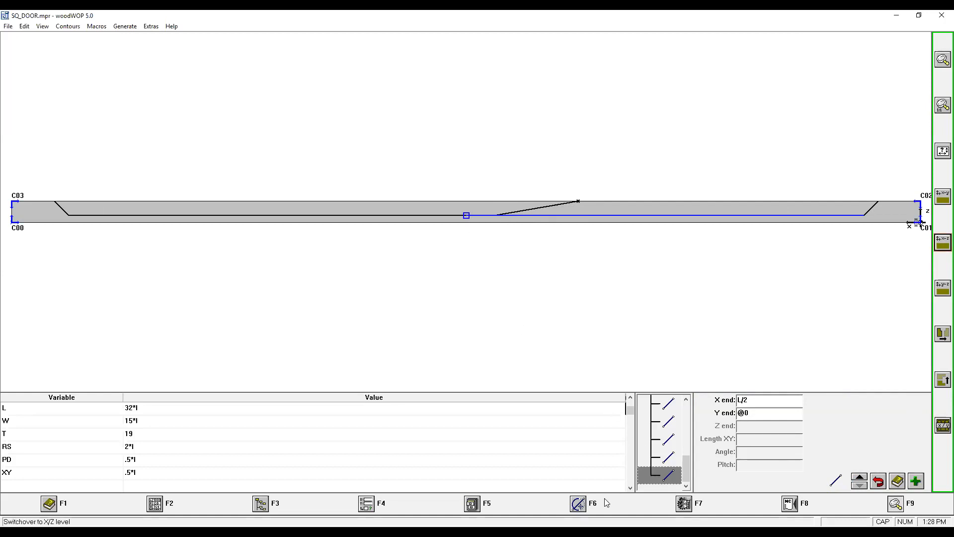
click(575, 510)
click(577, 512)
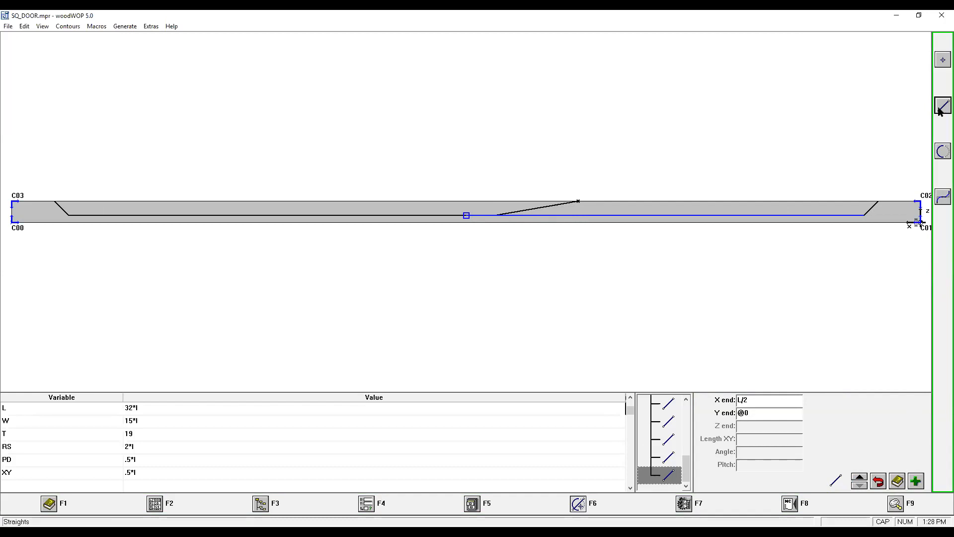
click(938, 109)
click(756, 400)
text(@75)
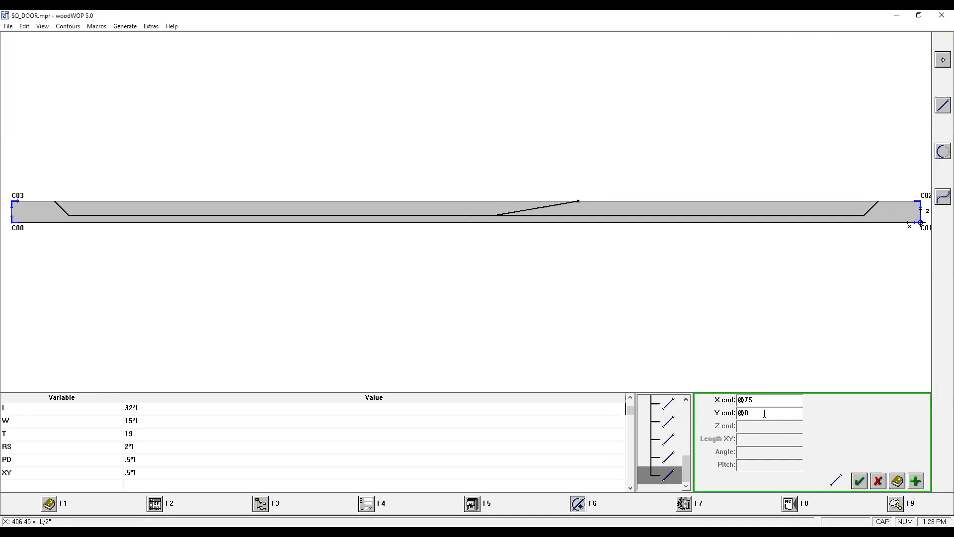
click(916, 481)
click(466, 244)
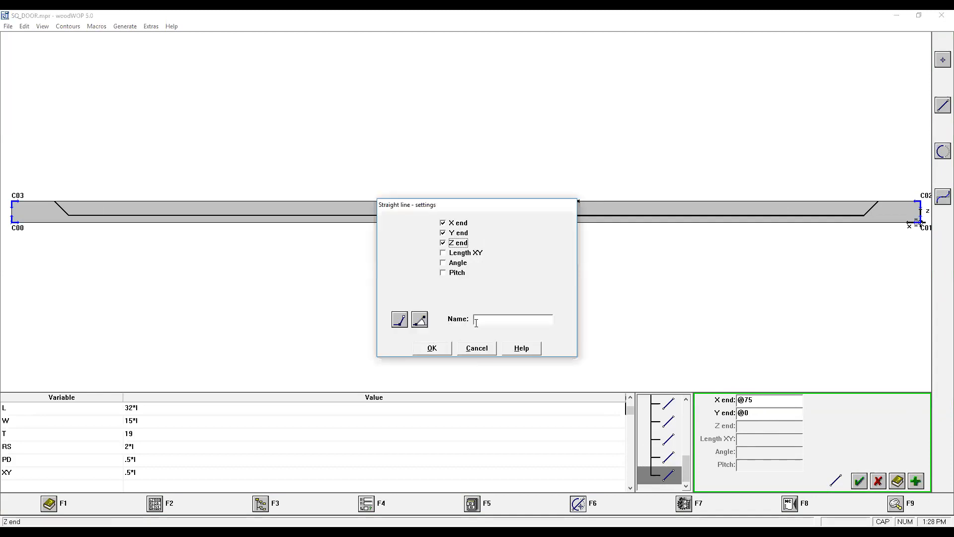
click(432, 348)
text(T)
click(859, 481)
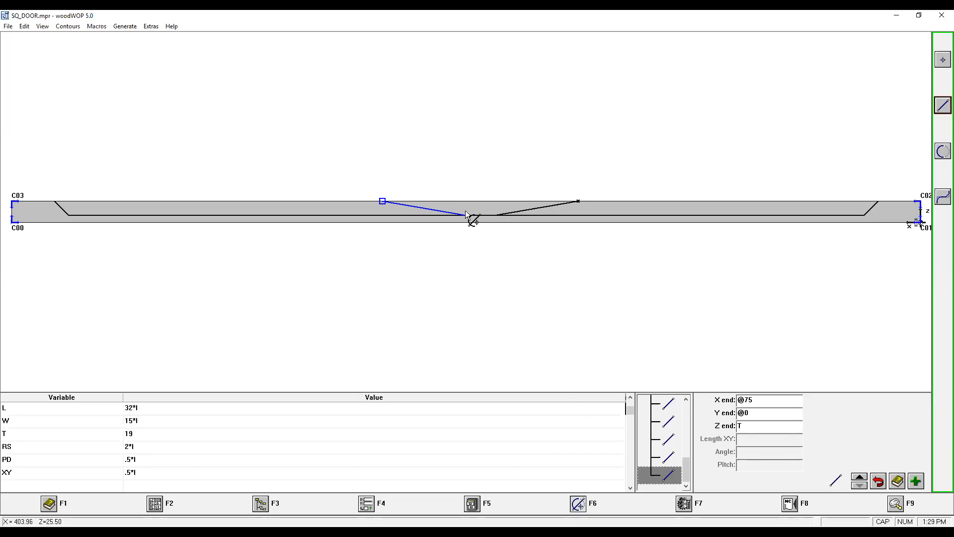
Add a contour routing operation that starts at contour point 1:0 and ends at the last line, 1:15.
click(686, 503)
click(943, 106)
click(825, 113)
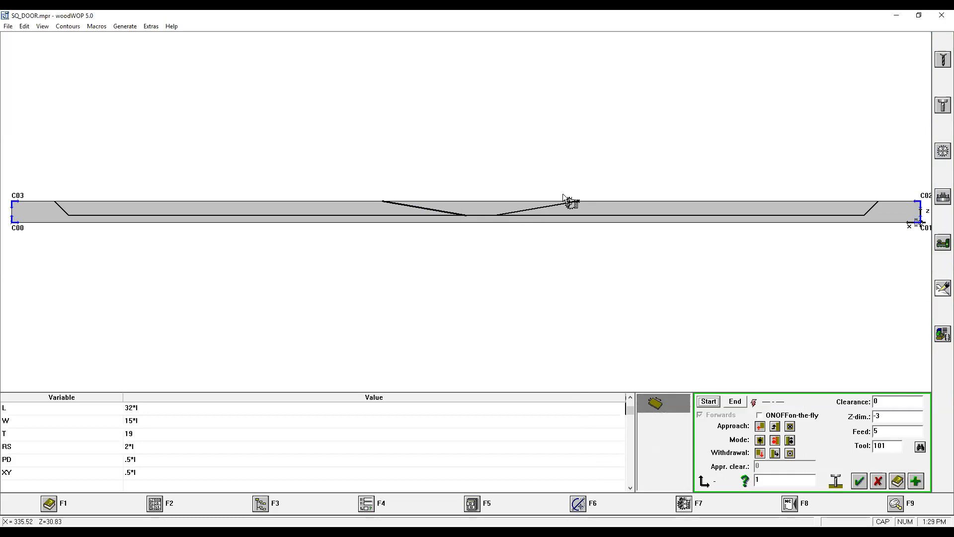
click(703, 403)
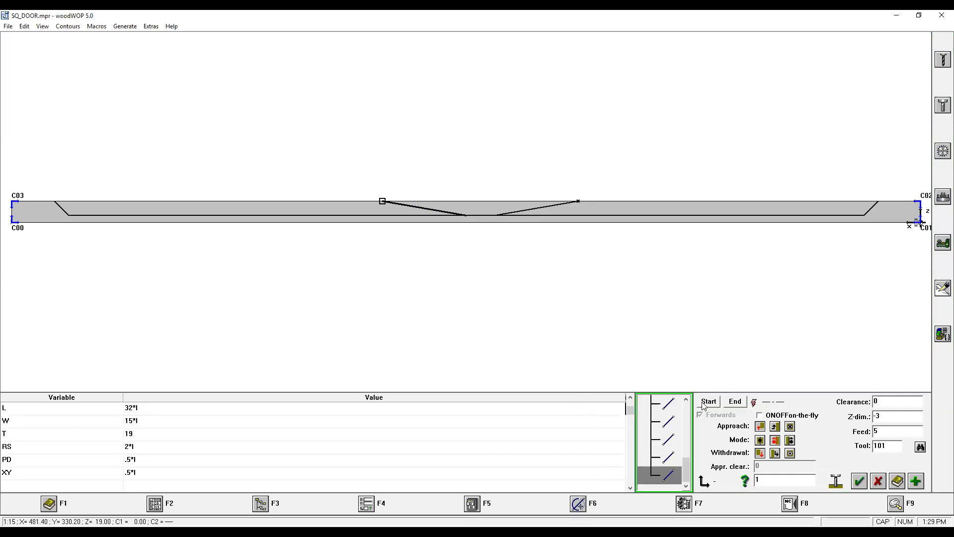
scroll(651, 423, up, 5)
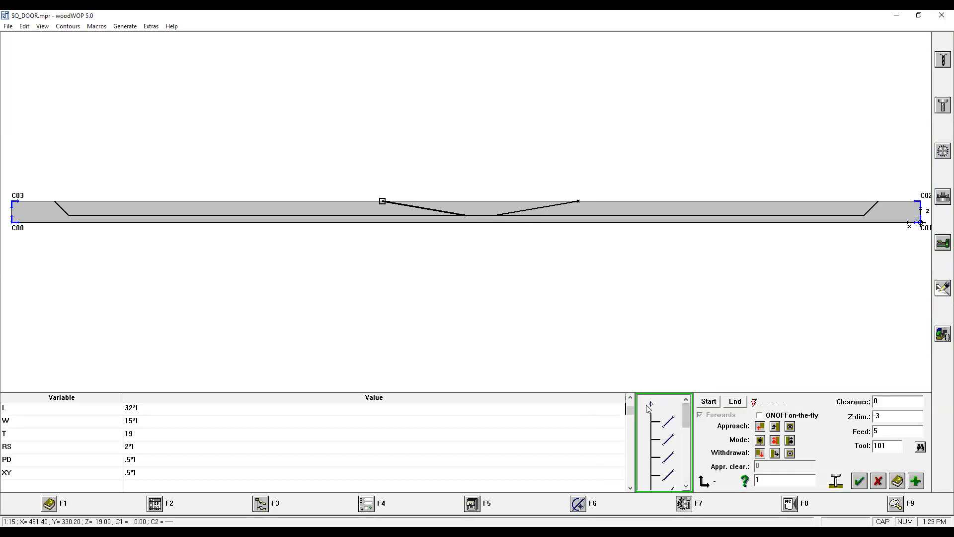
click(649, 407)
click(709, 401)
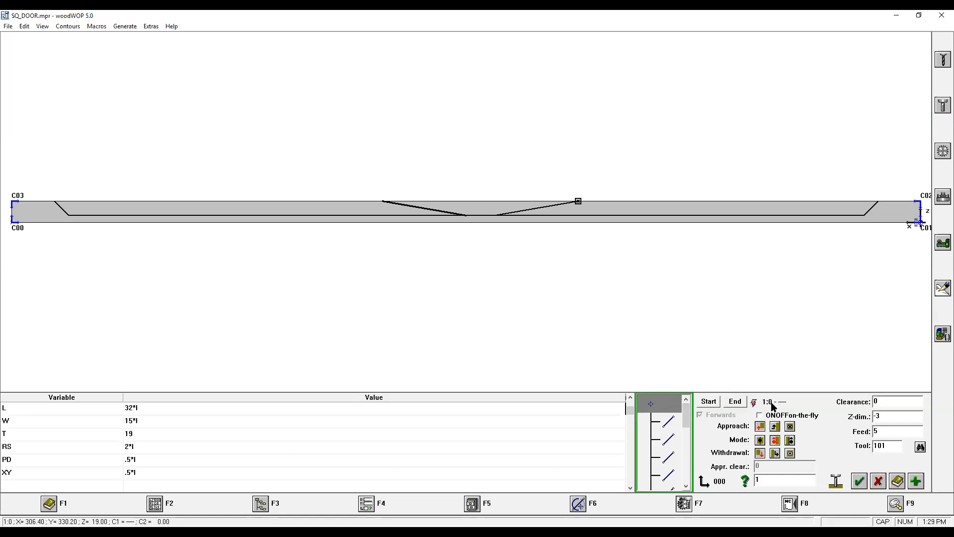
drag(686, 413, 677, 466)
click(664, 474)
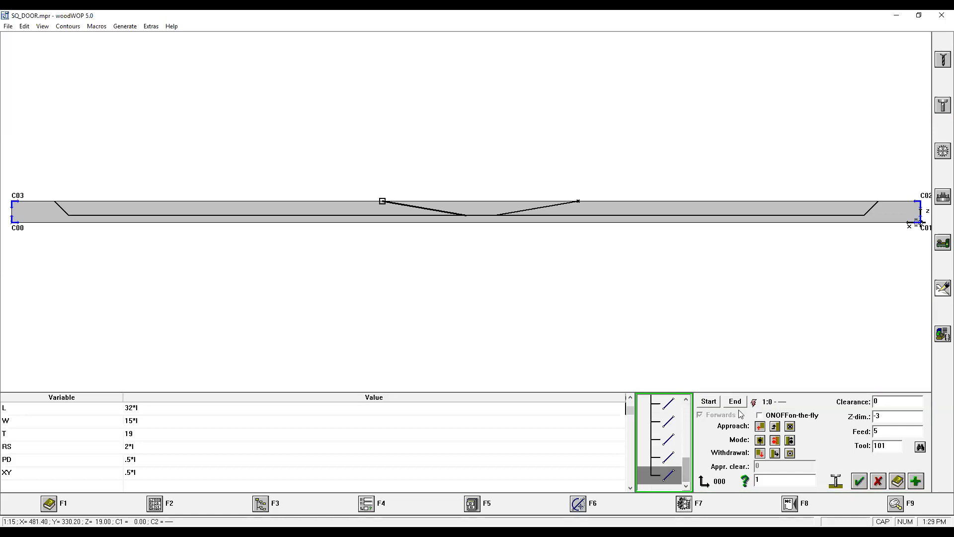
click(738, 402)
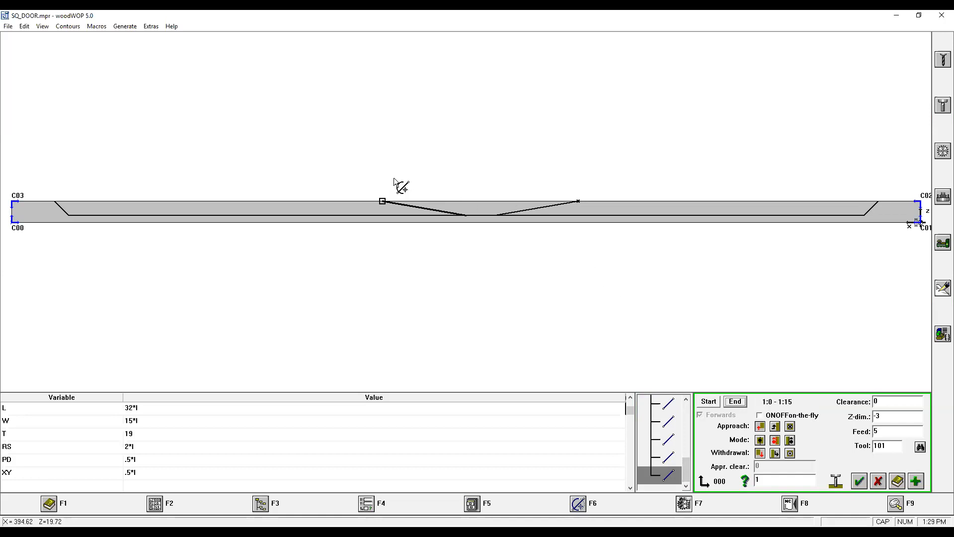
Set the routing operation to vertical approach, no correction mode and vertical withdrawal.
click(790, 426)
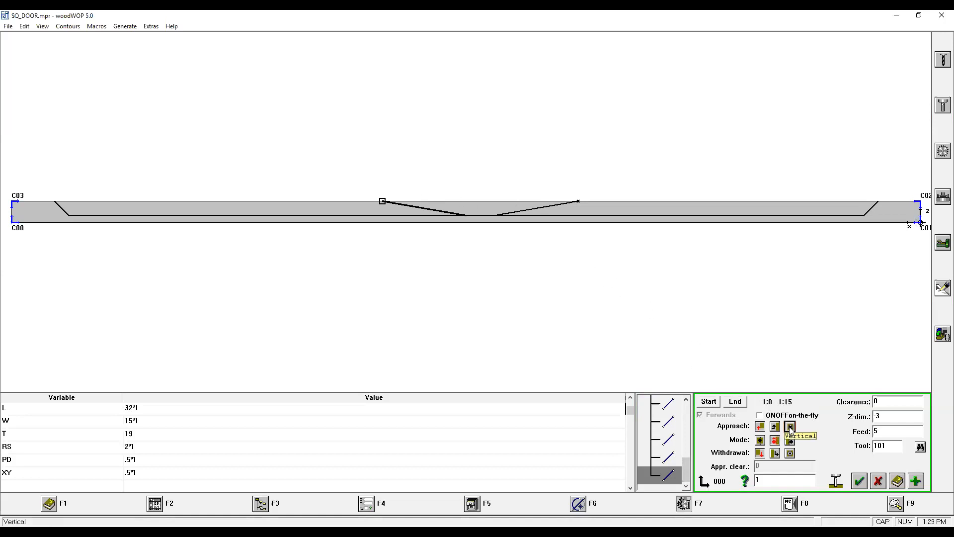
click(762, 441)
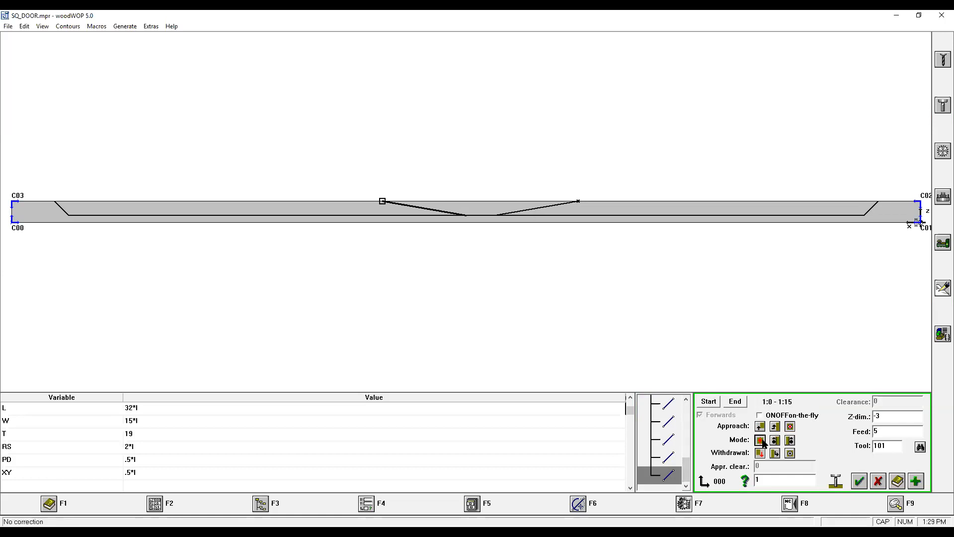
click(790, 453)
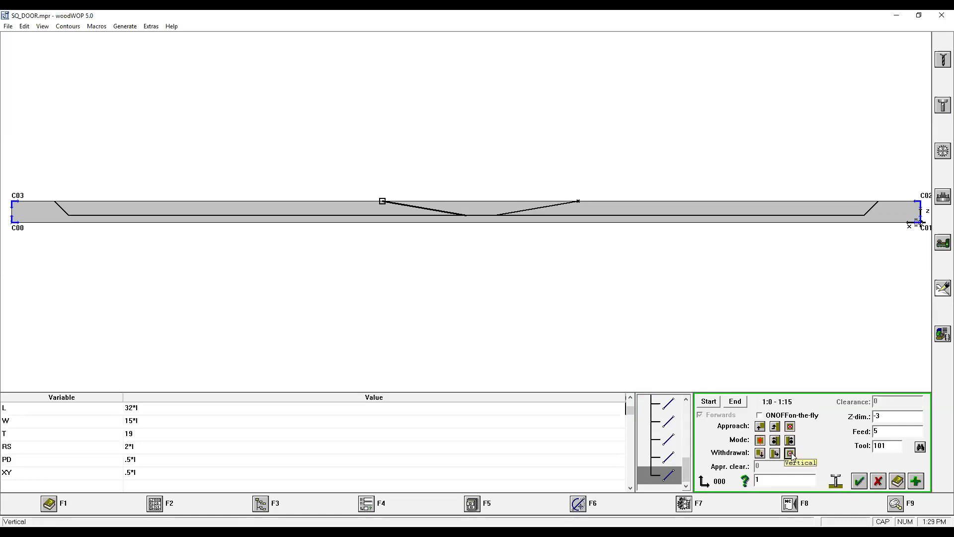
Set the routing operation's Z-dim to @0, feed to V_FEED and tool to V_TOOL, and add it to the program.
click(889, 415)
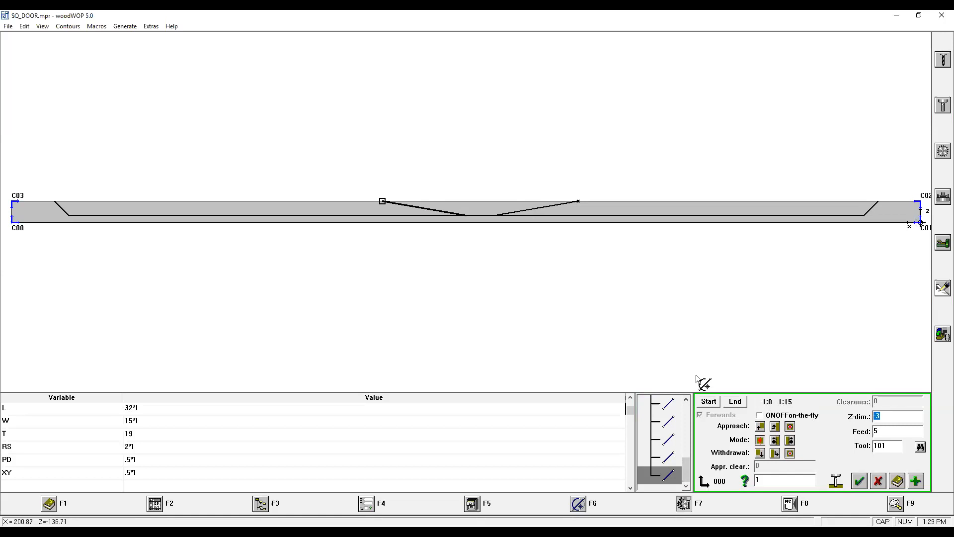
text(@0)
key(Tab)
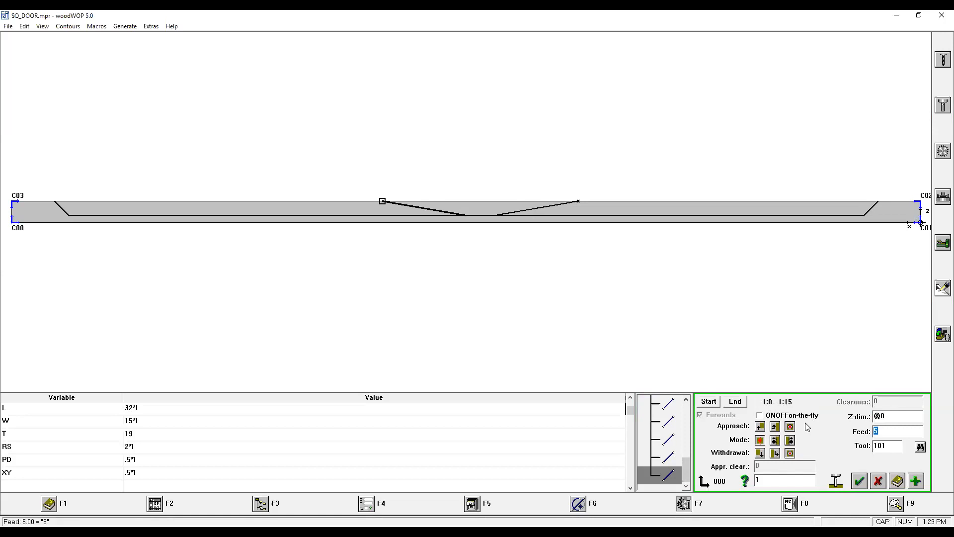
text(V_FEED)
key(Tab)
text(V_TOOL)
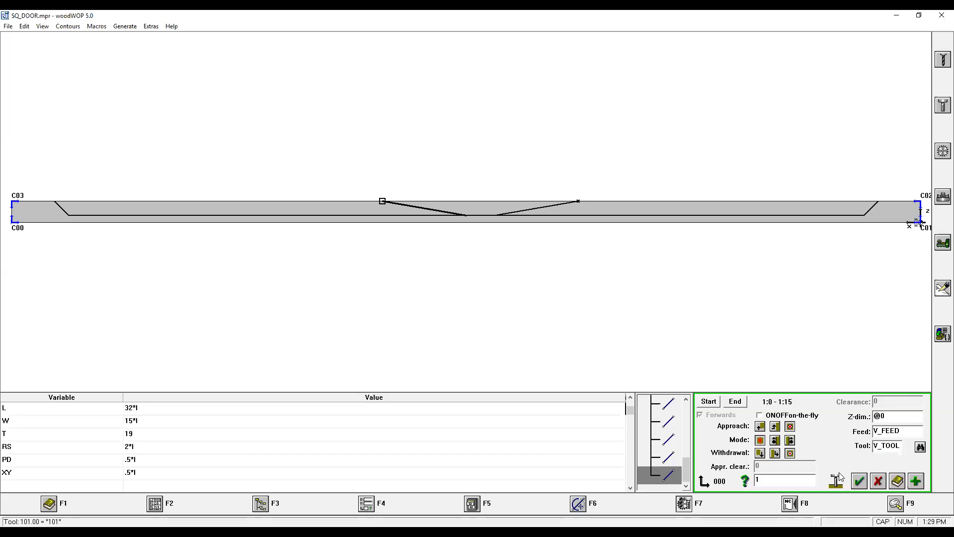
click(861, 483)
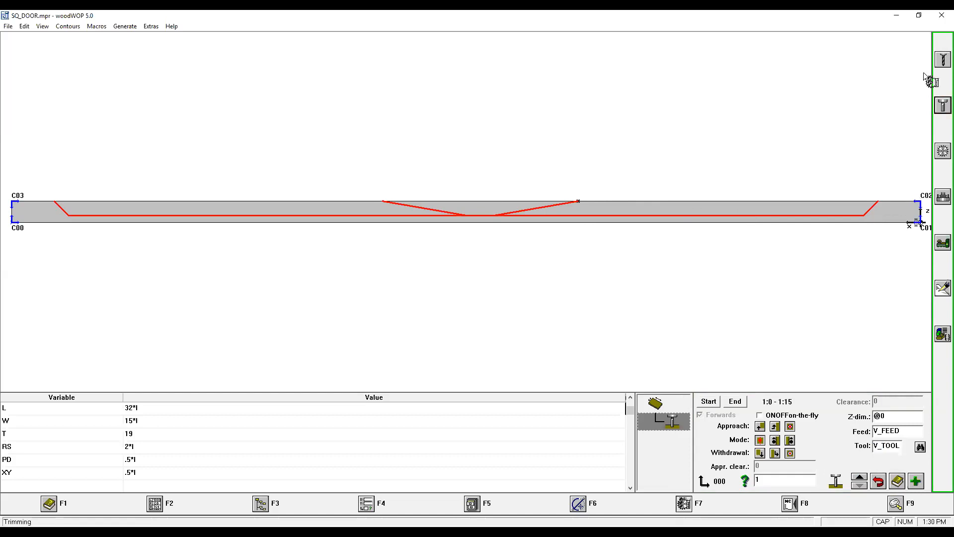
Switch to the XY top view to examine the routed door contour.
click(894, 503)
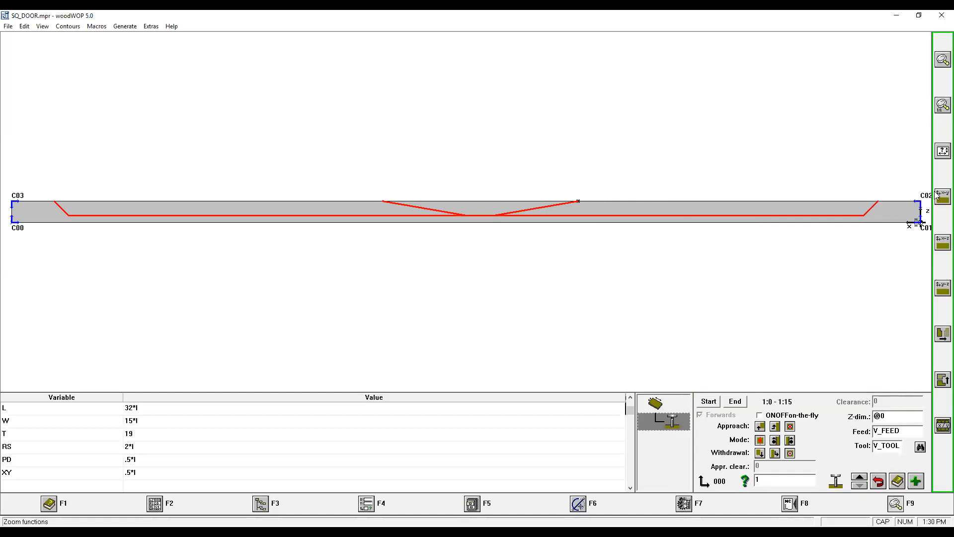
click(936, 195)
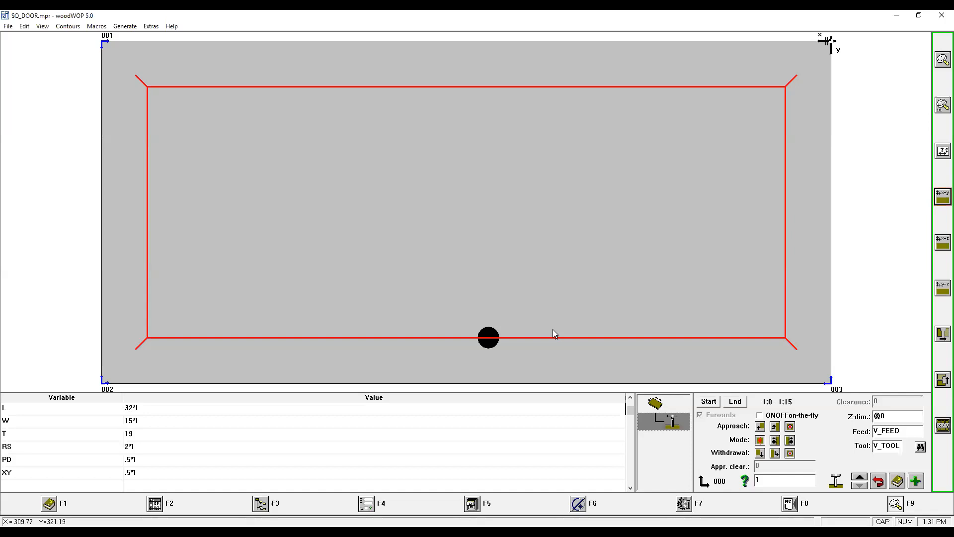
click(555, 334)
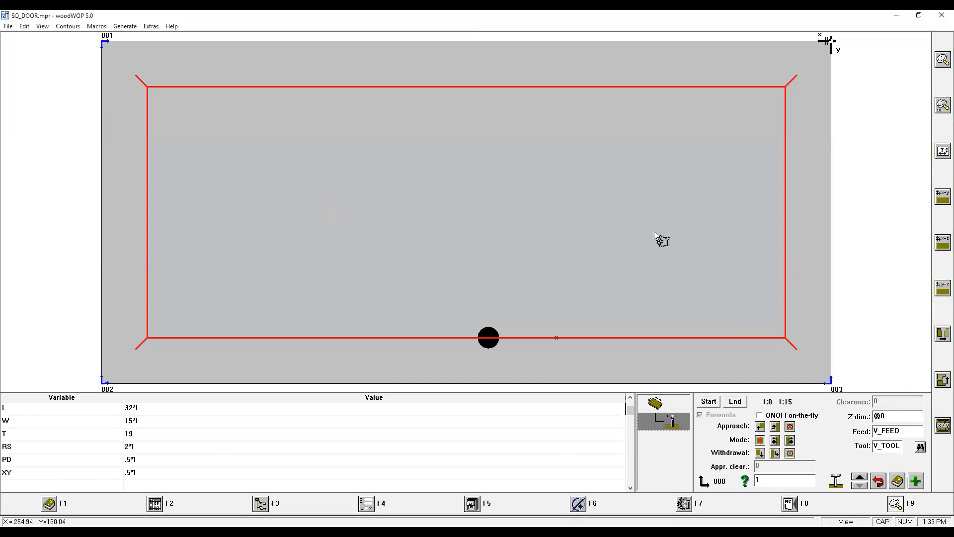
click(8, 26)
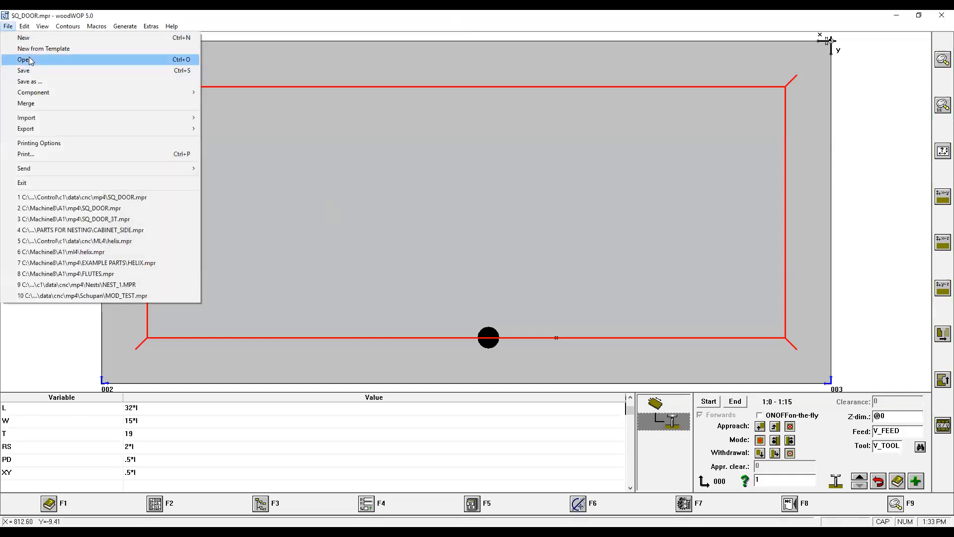
click(29, 59)
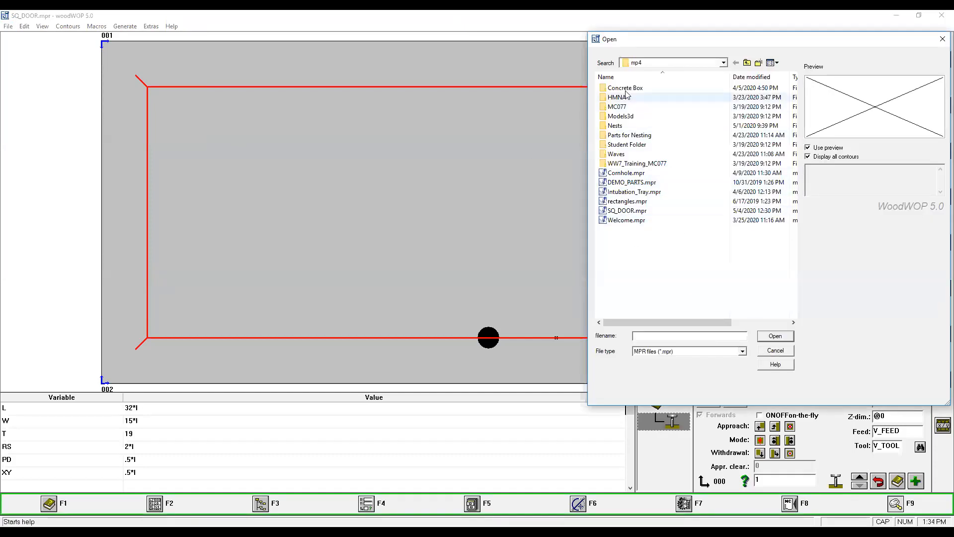
click(788, 351)
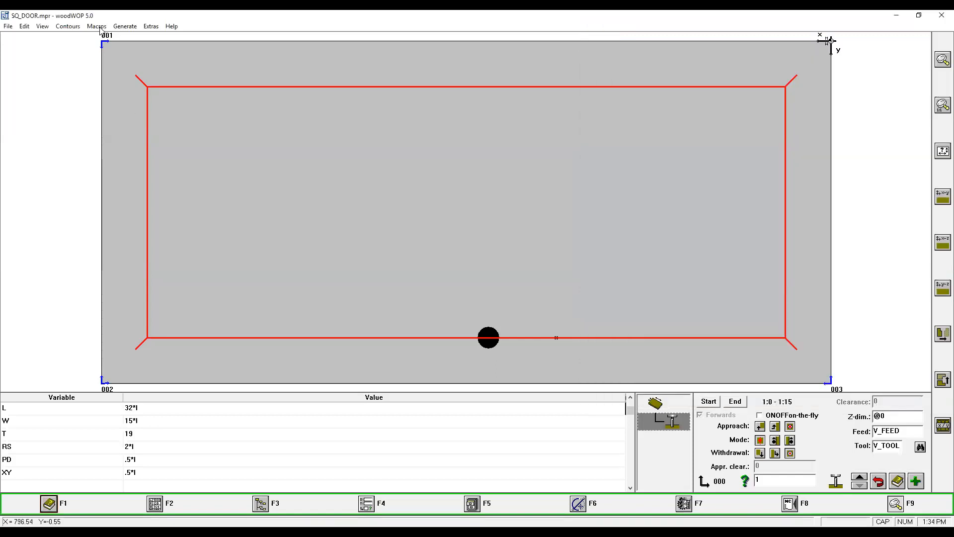
Start a new program, saving the changes to SQ_DOOR.mpr.
click(8, 27)
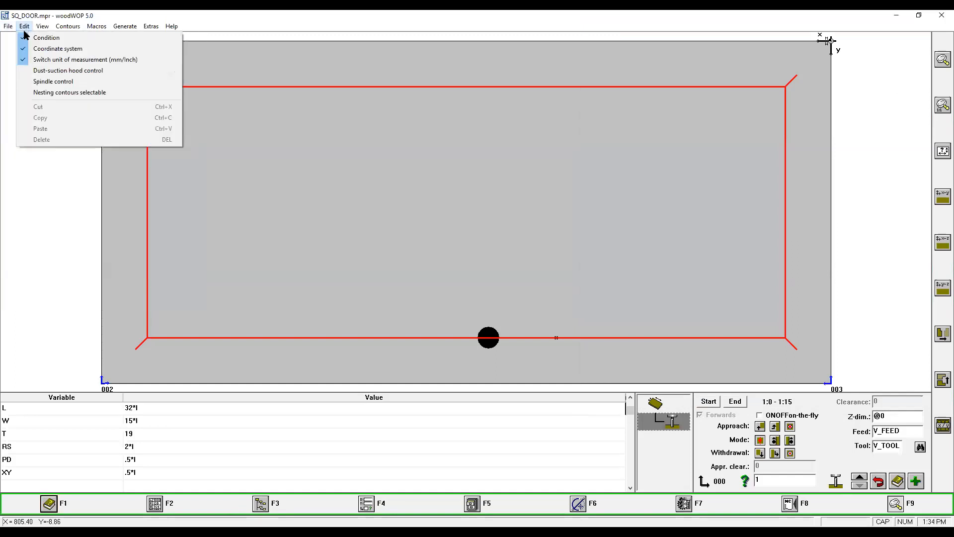
click(24, 37)
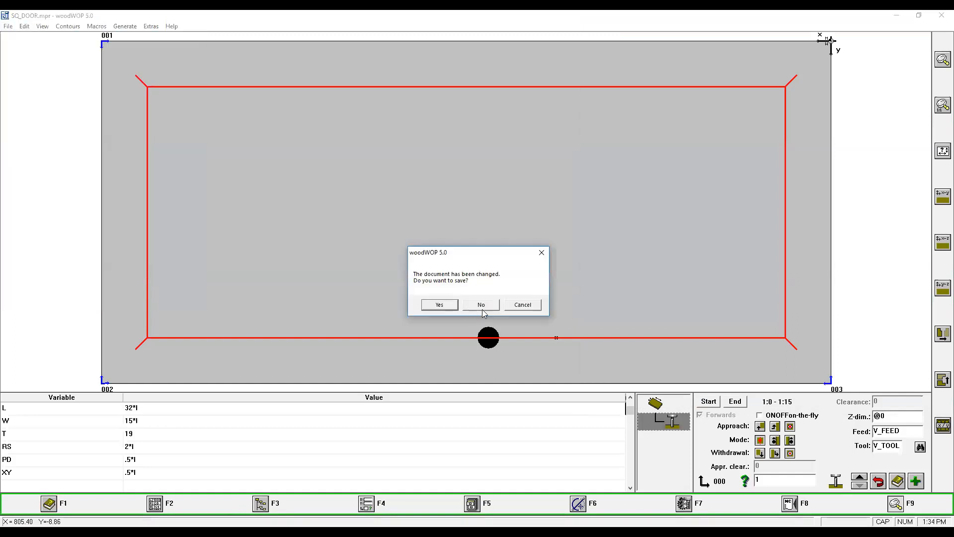
click(452, 305)
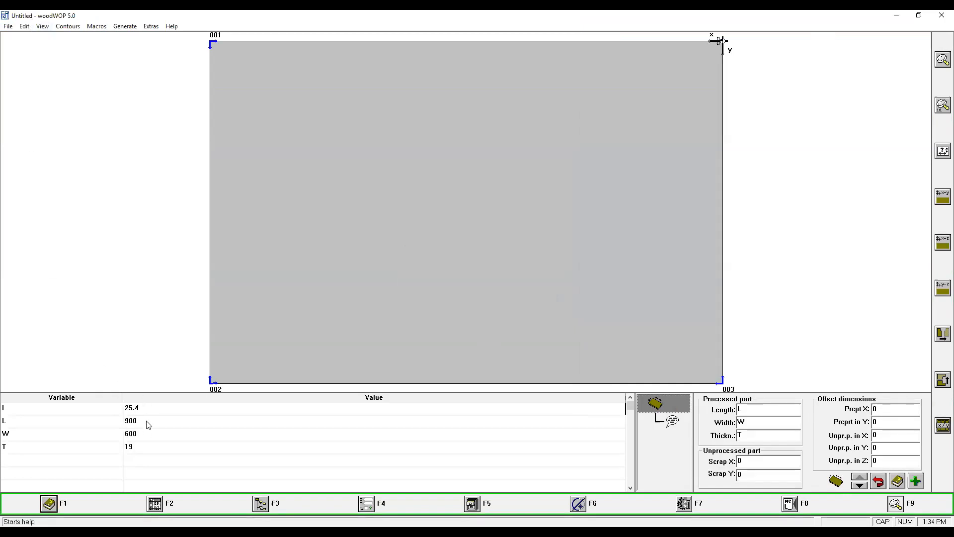
Set the workpiece variables L to 600 and T to 30.
click(147, 421)
text(600)
click(156, 446)
text(30)
click(439, 243)
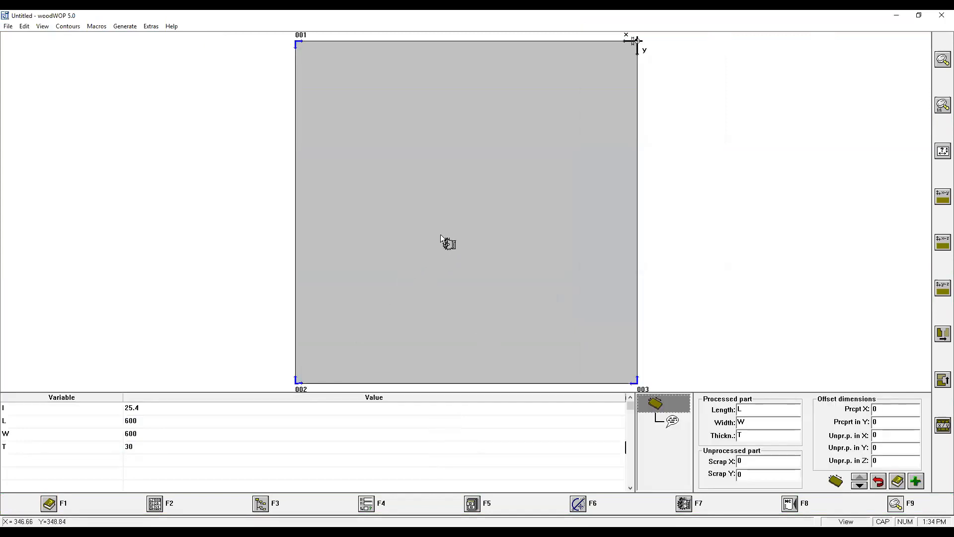
Add a variable BW with the value 50 and the comment BORDER WIDTH.
click(27, 460)
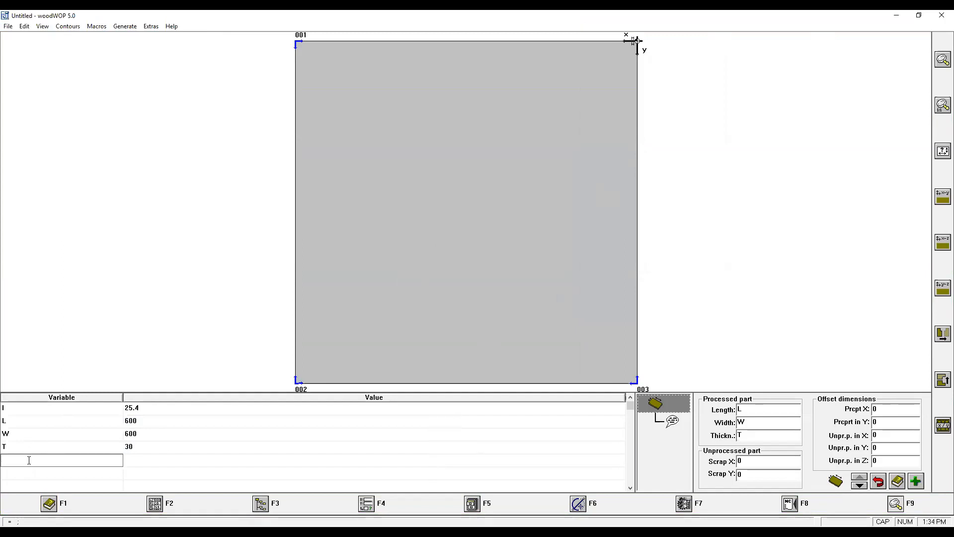
text(BW)
click(159, 462)
text(50)
click(472, 455)
text(BORDER WIDTH)
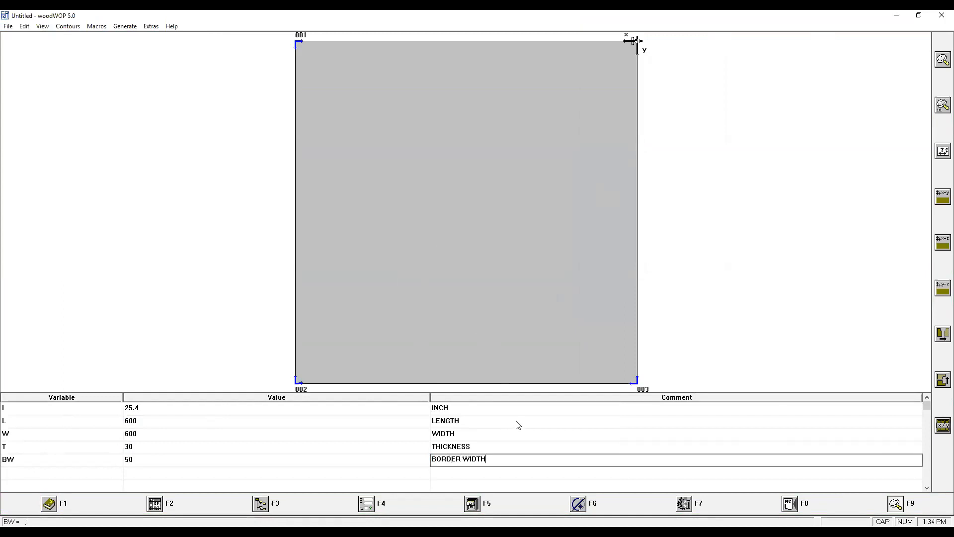
click(531, 224)
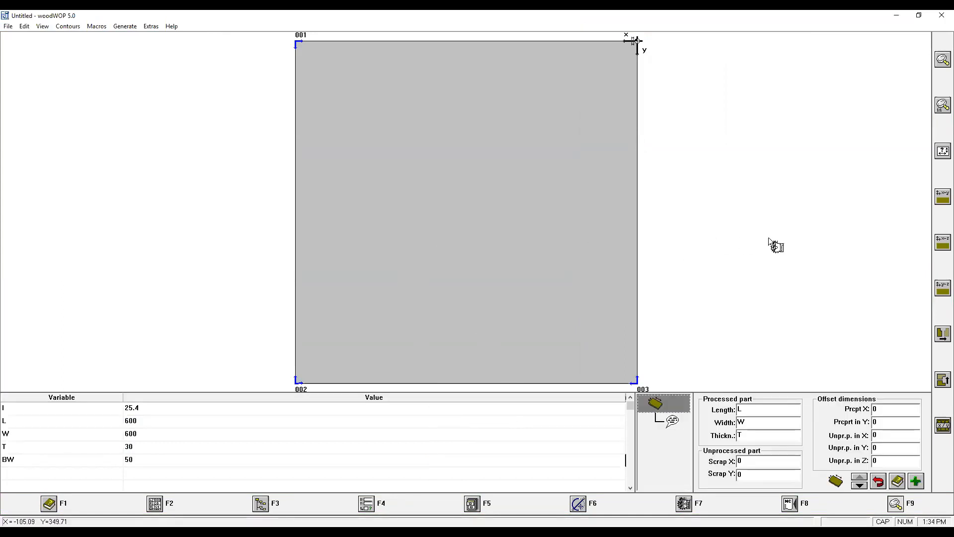
Create a contour starting point at X L/2, Y BW and Z T.
click(578, 504)
click(942, 60)
text(L/2)
key(Tab)
text(BW)
key(Tab)
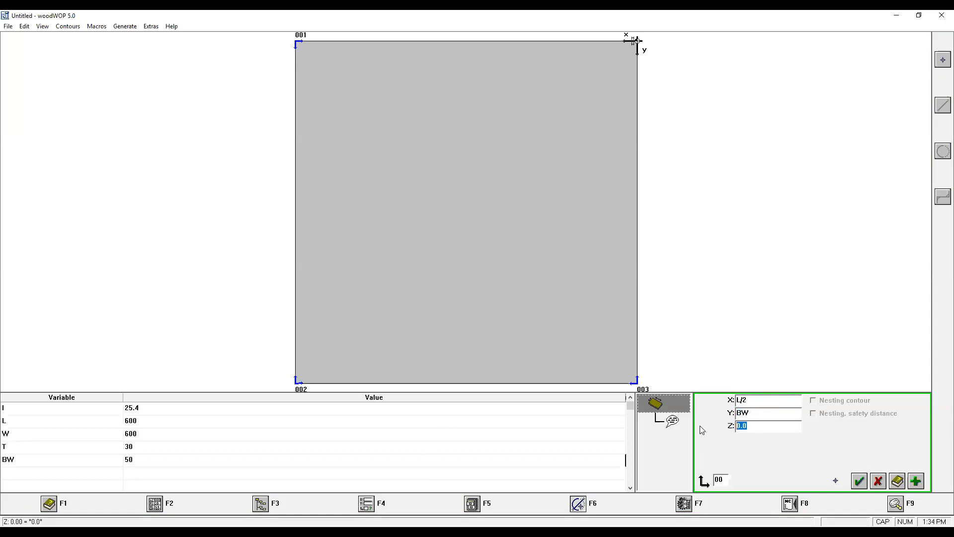
text(T)
click(859, 481)
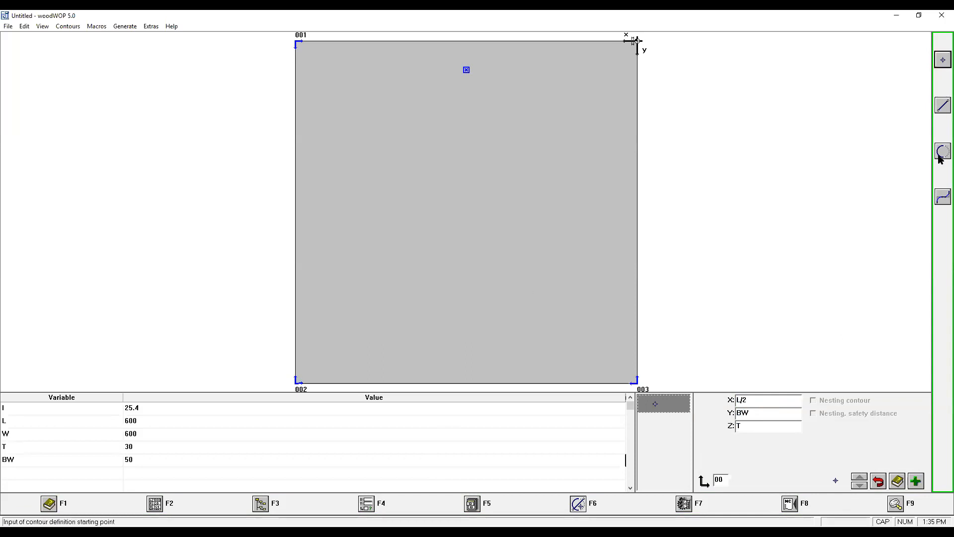
Start an arc defined by end point and radius, with X end L/2, Y end BW and radius L/2-BW.
drag(942, 150, 873, 155)
text(L/2)
key(Tab)
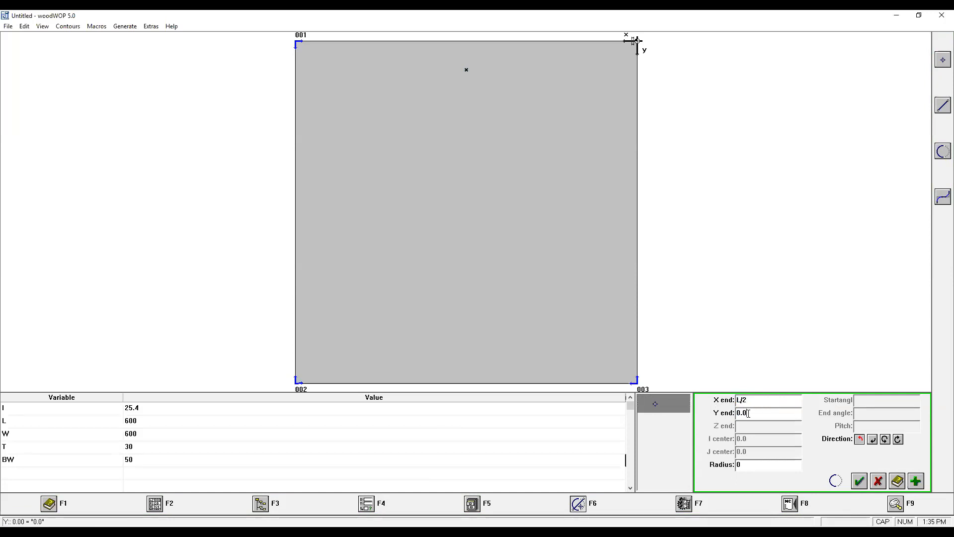
text(BW)
key(Tab)
text(L/2-BW)
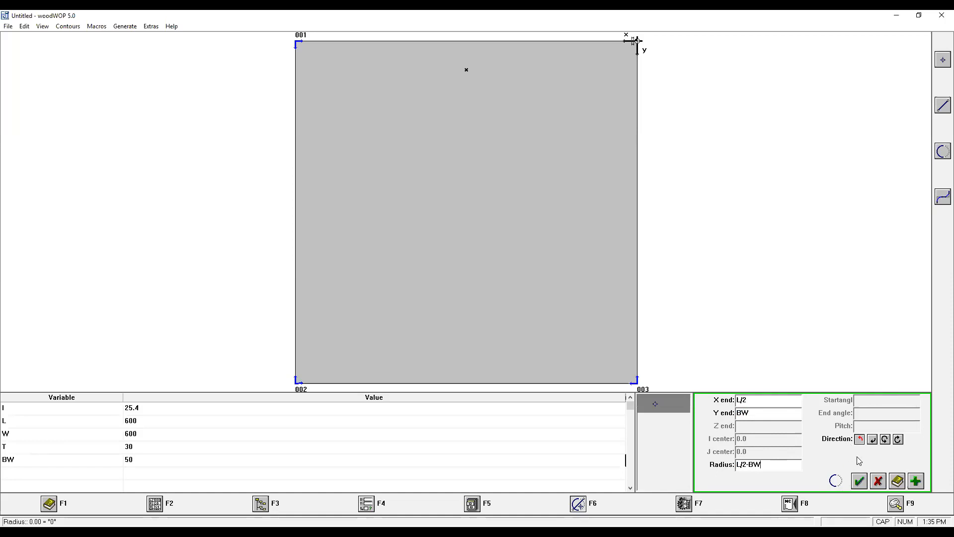
Enable the arc's Z end at 0.0, set its direction to counterclockwise large > 180, and transfer it to the contour list.
click(916, 480)
click(378, 243)
click(444, 349)
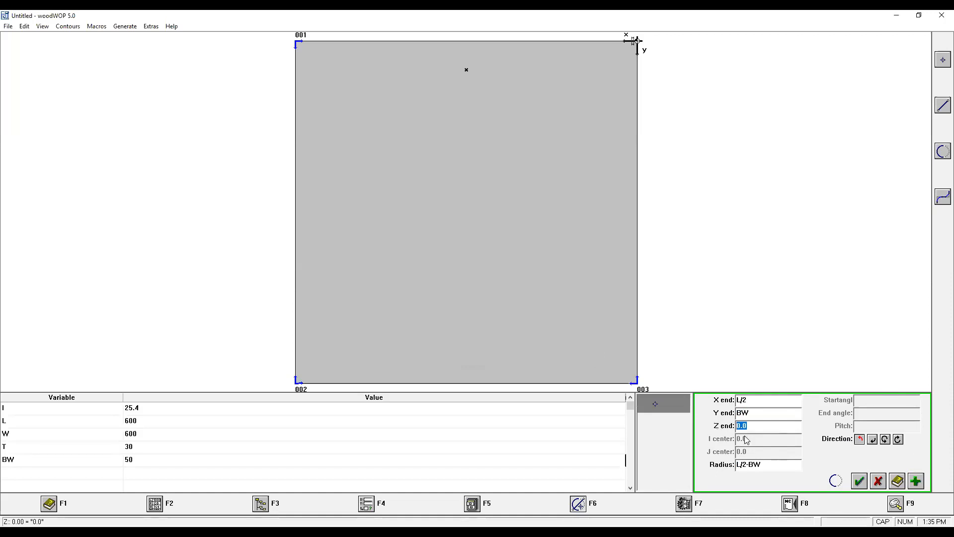
click(886, 439)
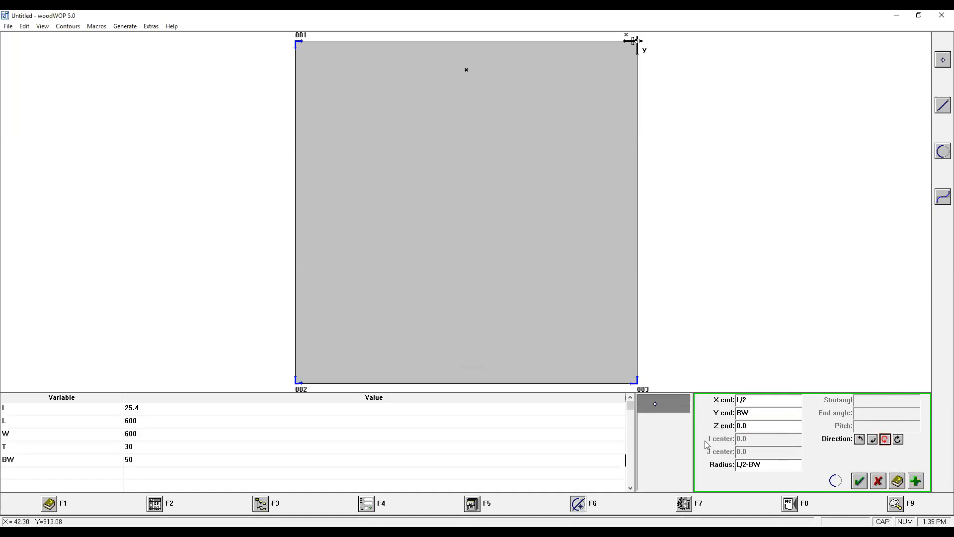
click(859, 481)
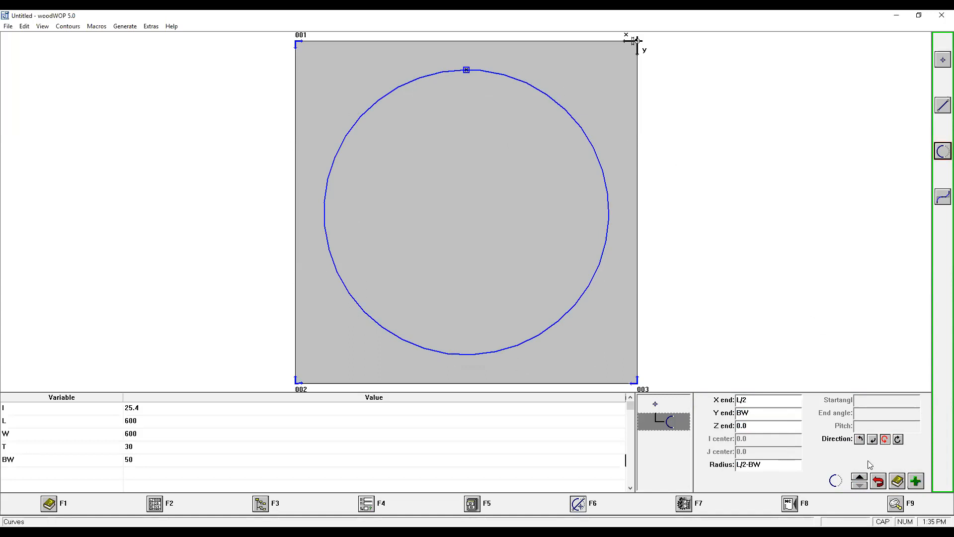
Switch to the XZ lateral front view to examine the arc's descent through the thickness.
click(895, 503)
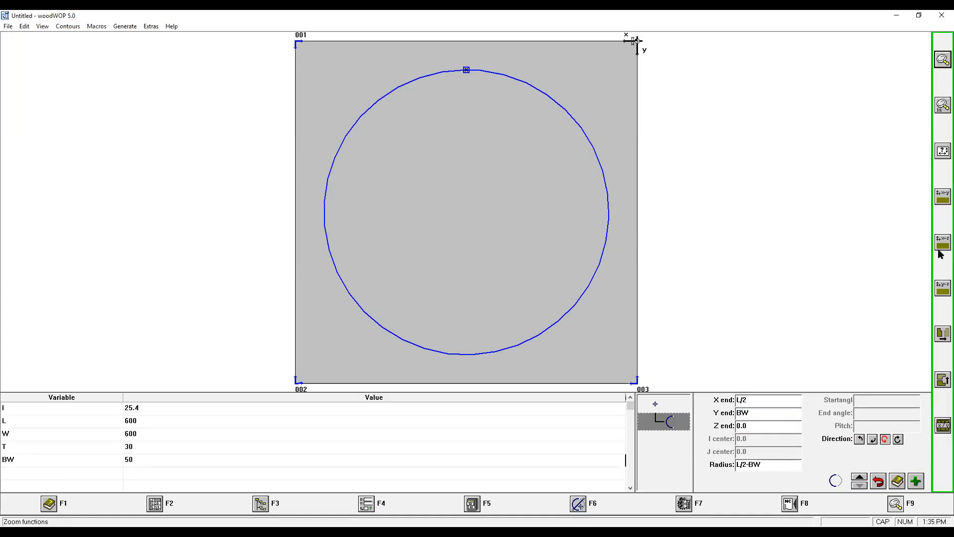
click(940, 246)
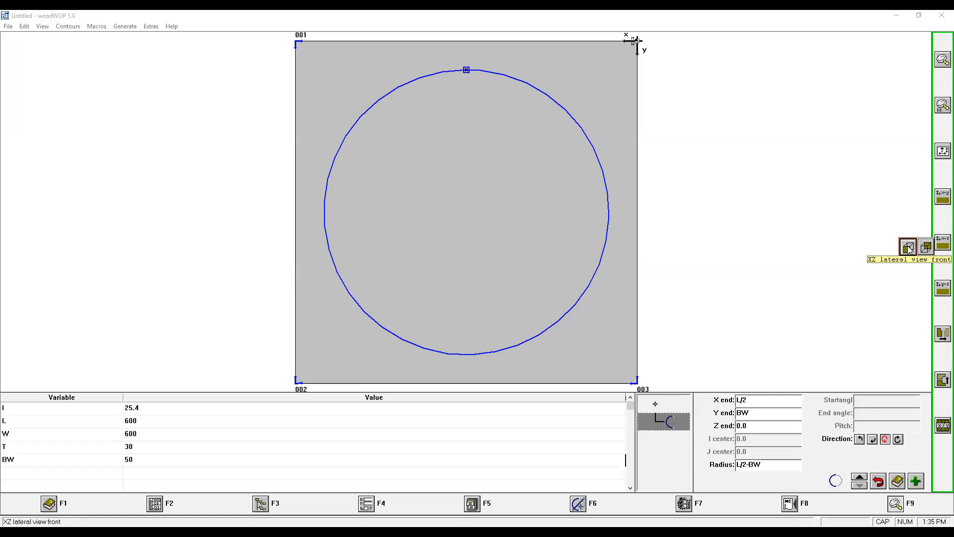
click(908, 248)
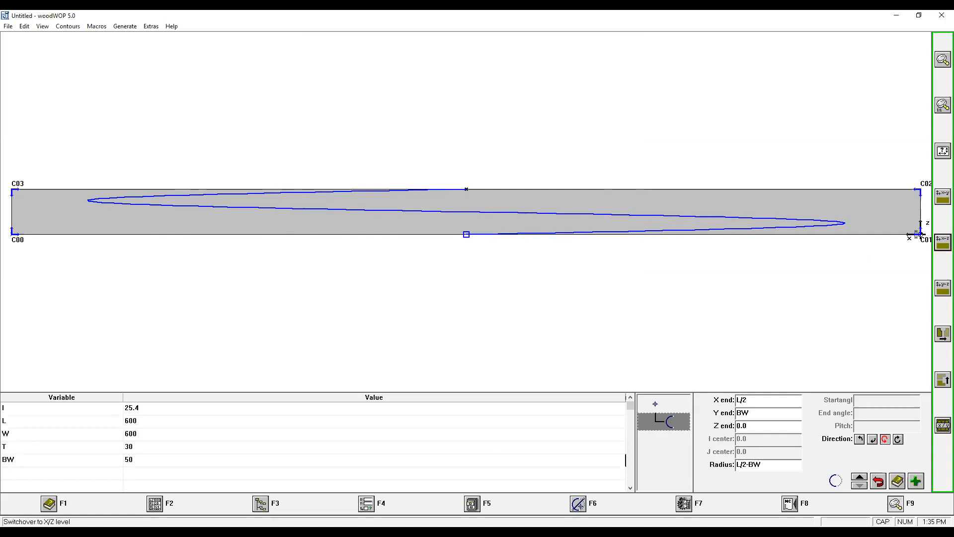
Add a contour routing operation that starts at contour point 1:0 and ends at arc 1:1.
click(686, 503)
click(940, 107)
click(819, 112)
click(713, 407)
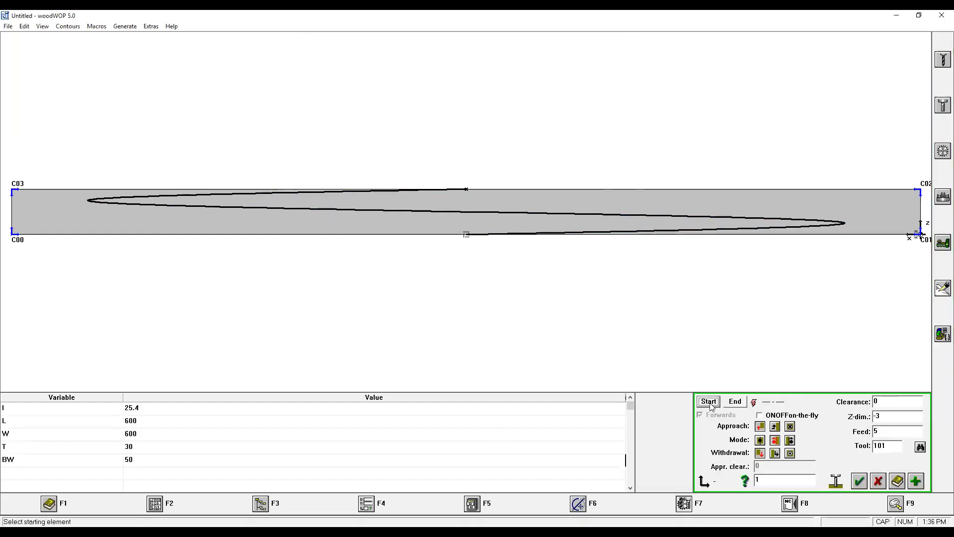
key(Up)
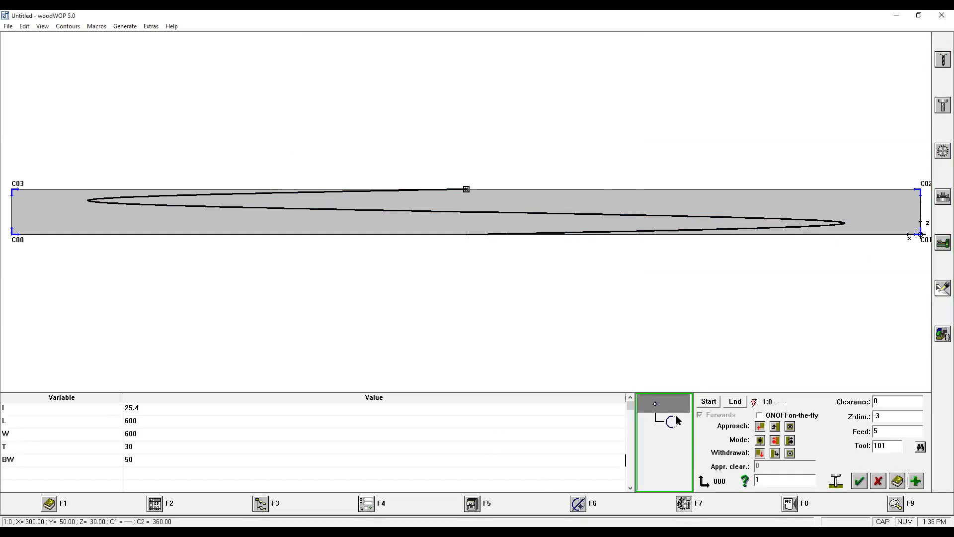
click(673, 421)
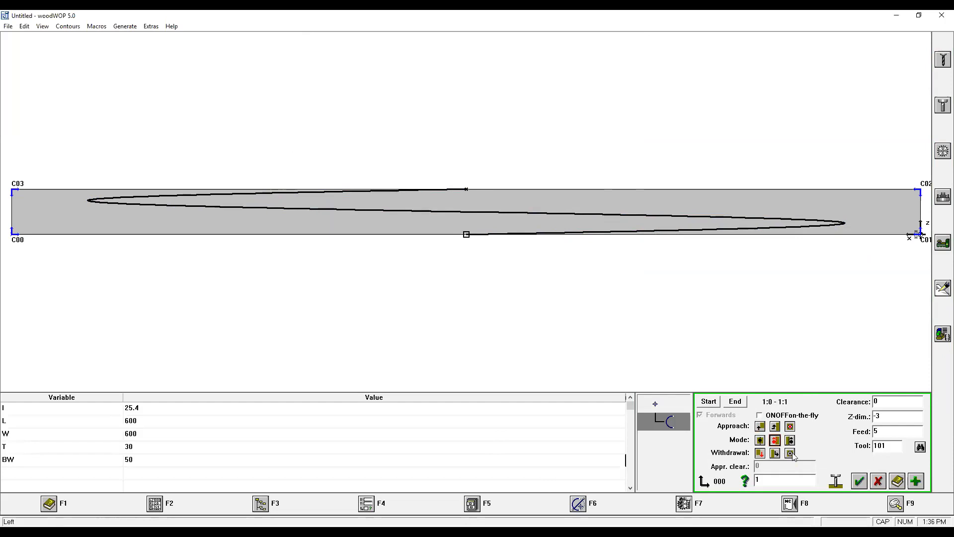
Set the routing to vertical approach and withdrawal with Z-dim @0, keeping tool 101, and add it to the program.
key(Tab)
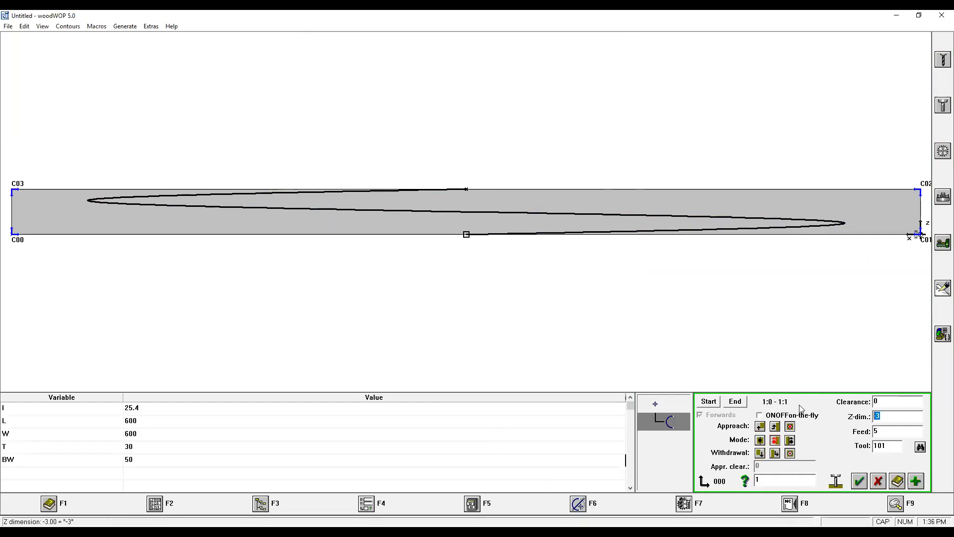
text(@0)
click(897, 451)
click(921, 447)
click(539, 308)
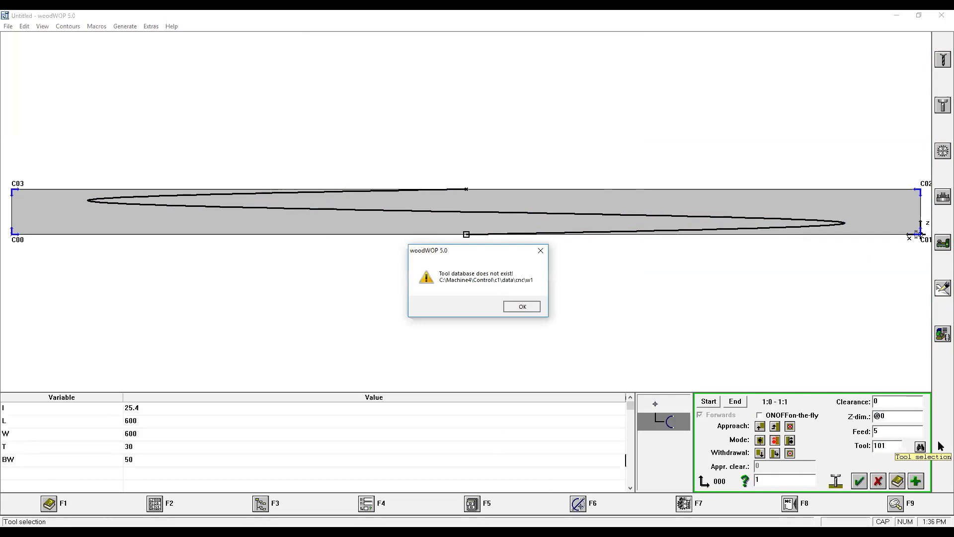
click(859, 482)
click(859, 477)
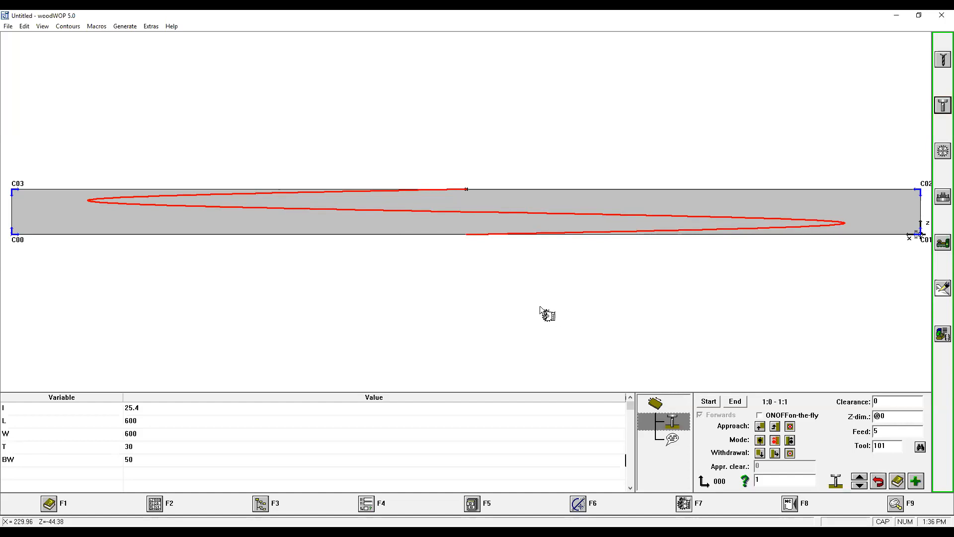
Reopen the contour's arc 1:1 for editing and set its Z end to T/2.
click(585, 505)
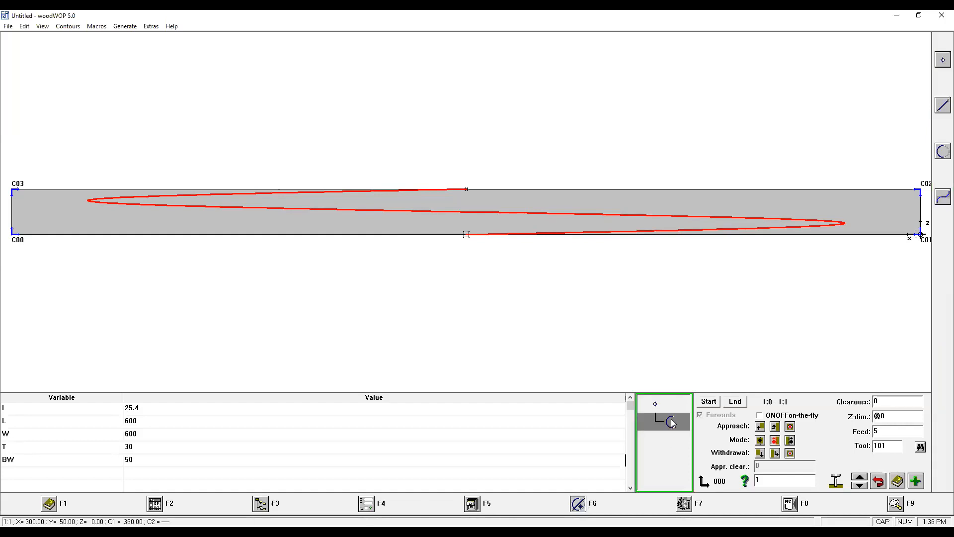
click(671, 422)
click(753, 425)
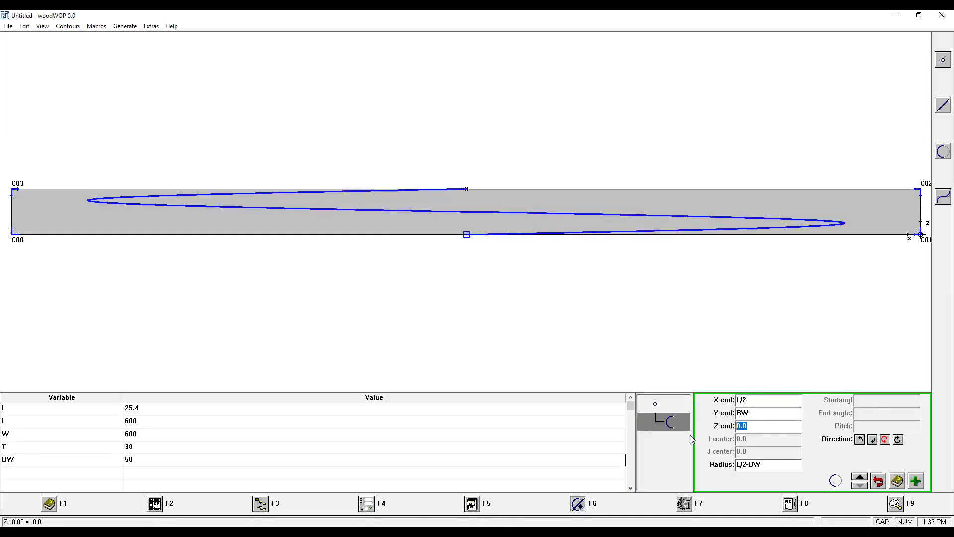
text(T/2)
Duplicate the arc as a second turn at the end of the contour and set the copy's Z end to 0.
click(668, 420)
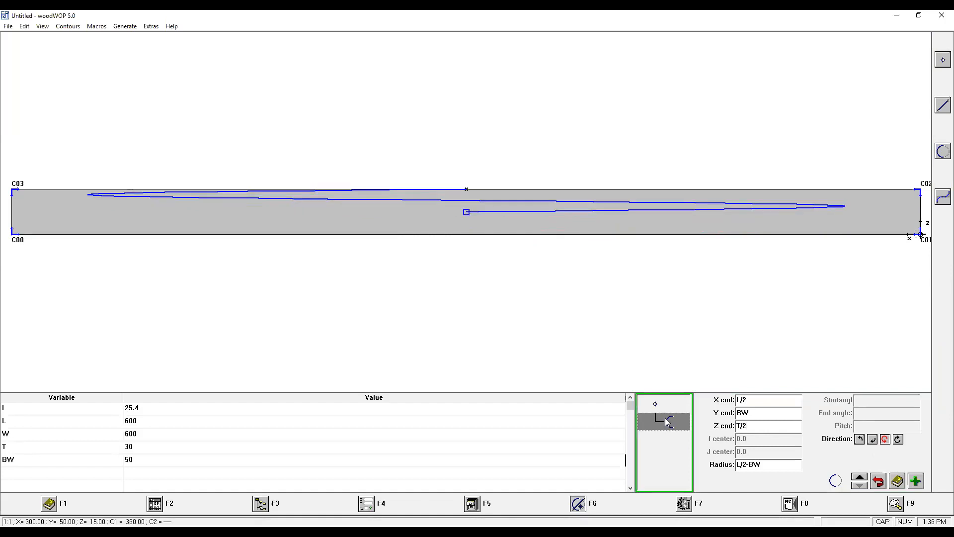
key(ctrl+v)
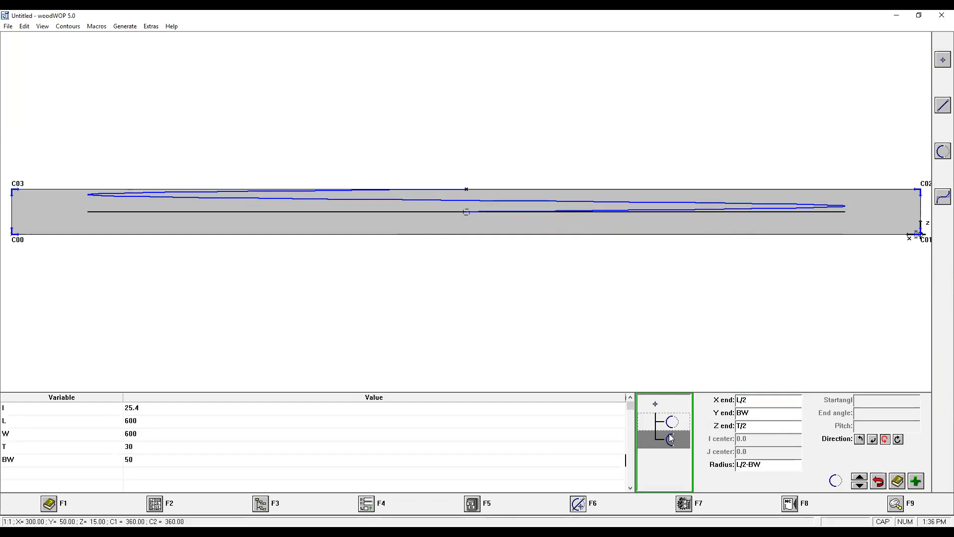
click(716, 428)
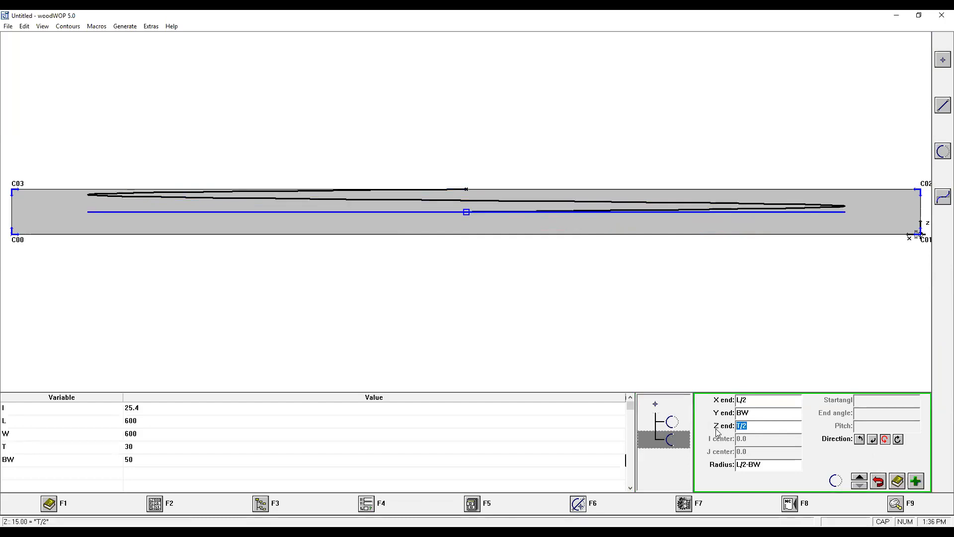
text(0)
key(Return)
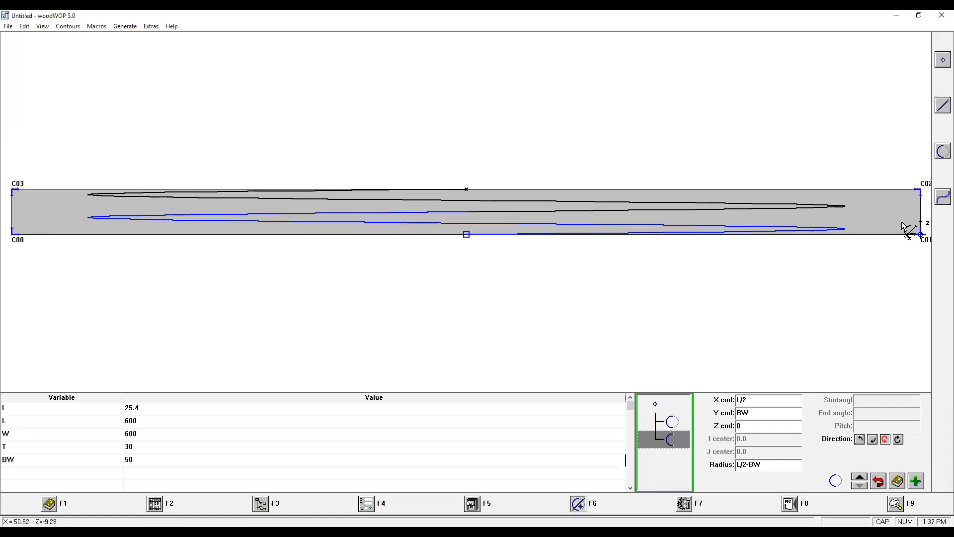
Switch to the XY top view and return to the machining operations with the contour routing.
click(897, 504)
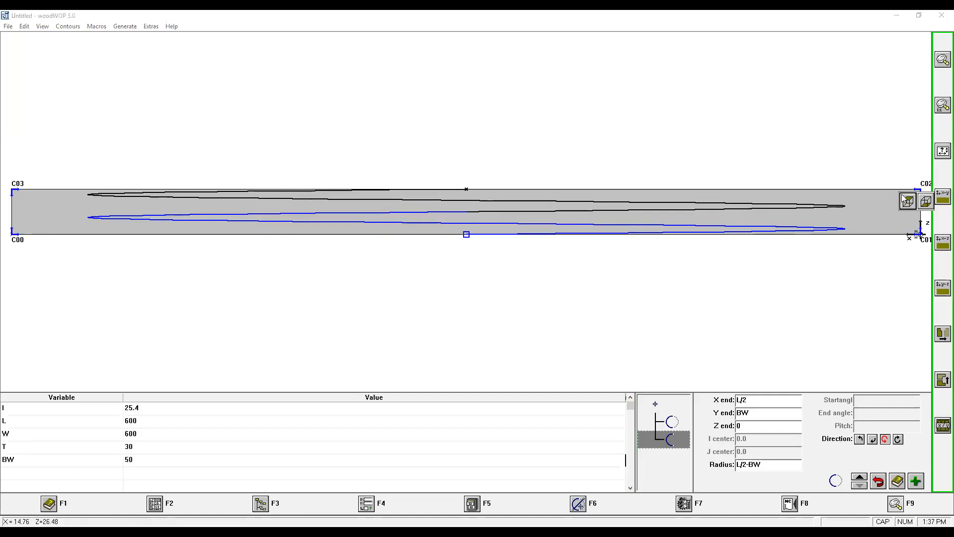
click(905, 196)
click(684, 503)
click(684, 503)
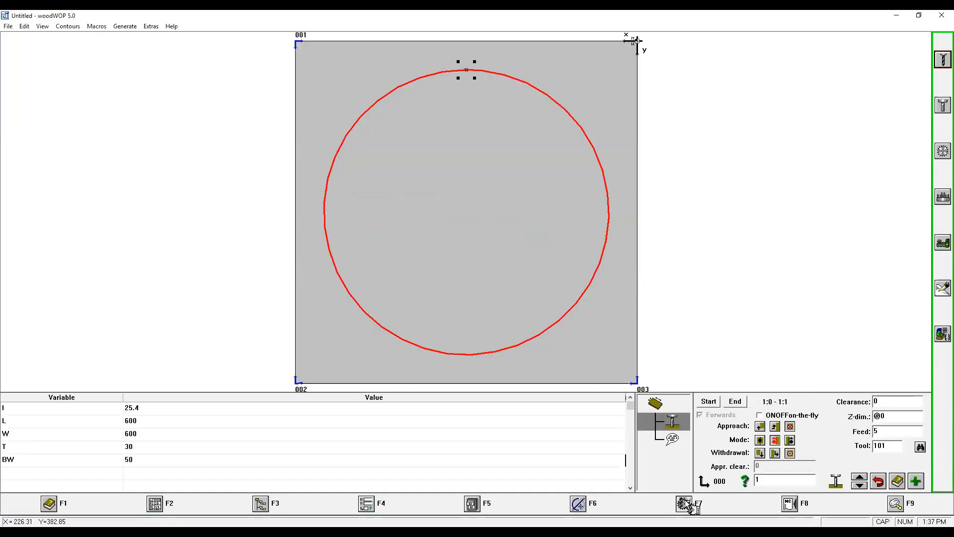